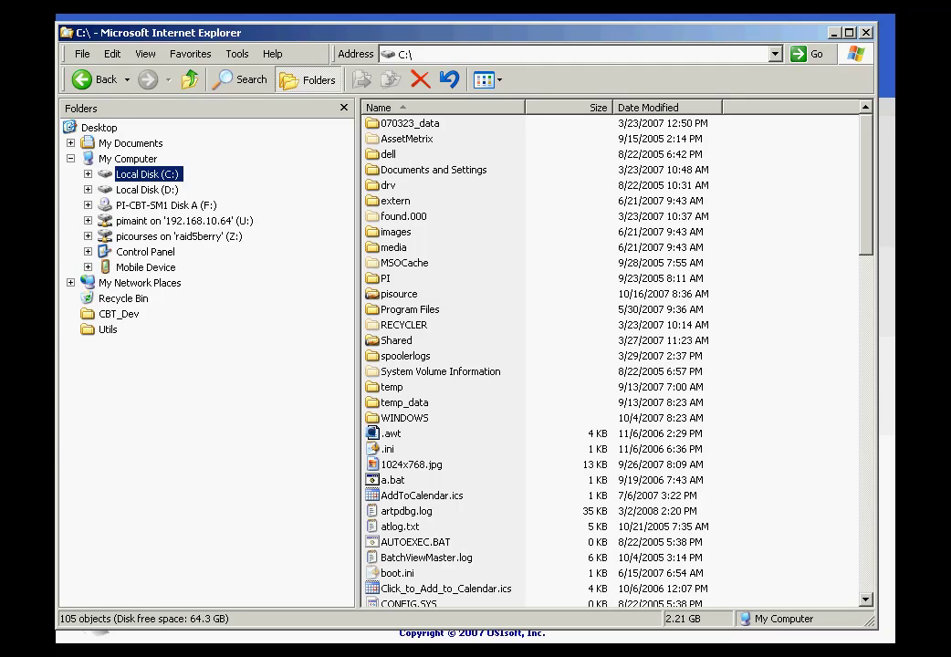
Step: Run net start at the C:\PI\adm prompt to list the started Windows services
{"action": "left_click", "coordinate": [637, 626]}
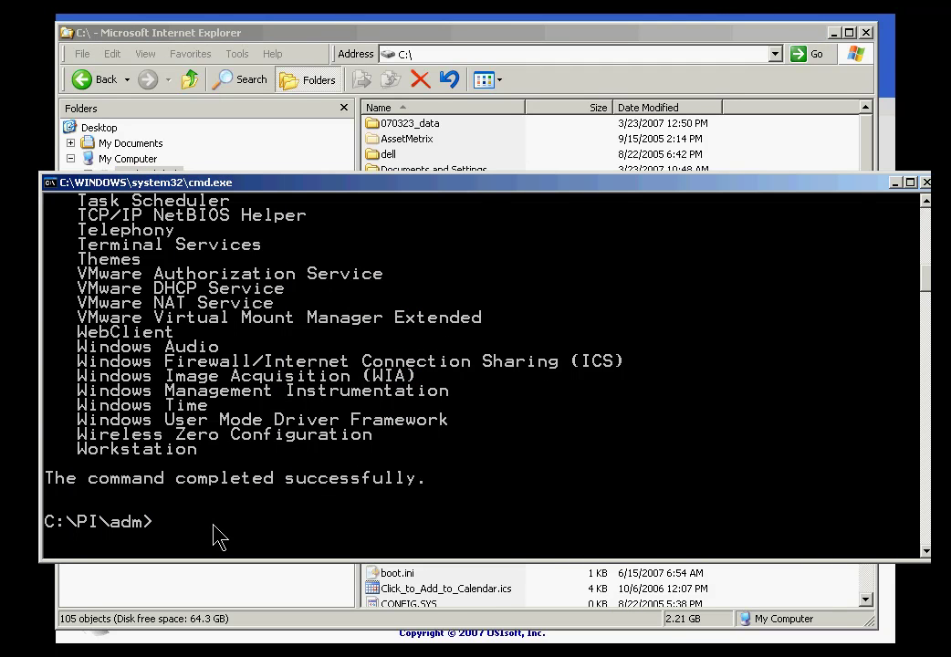
{"action": "type", "text": "pisrvstop"}
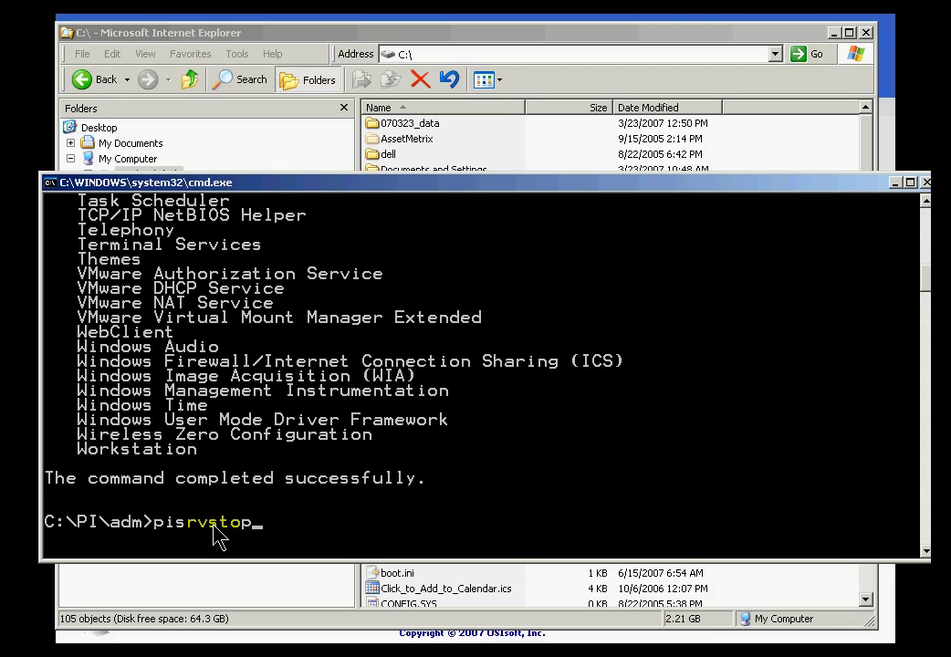
{"action": "key", "text": "BackSpace"}
{"action": "key", "text": "BackSpace"}
{"action": "key", "text": "BackSpace"}
{"action": "key", "text": "BackSpace"}
{"action": "key", "text": "BackSpace"}
{"action": "key", "text": "BackSpace"}
{"action": "key", "text": "BackSpace"}
{"action": "key", "text": "BackSpace"}
{"action": "key", "text": "BackSpace"}
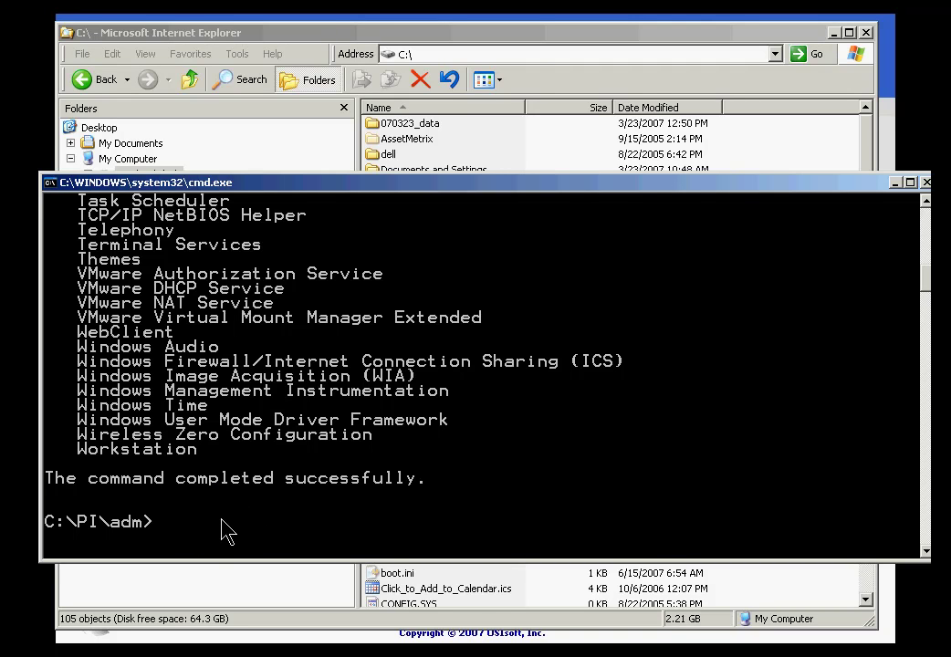
{"action": "type", "text": "net start"}
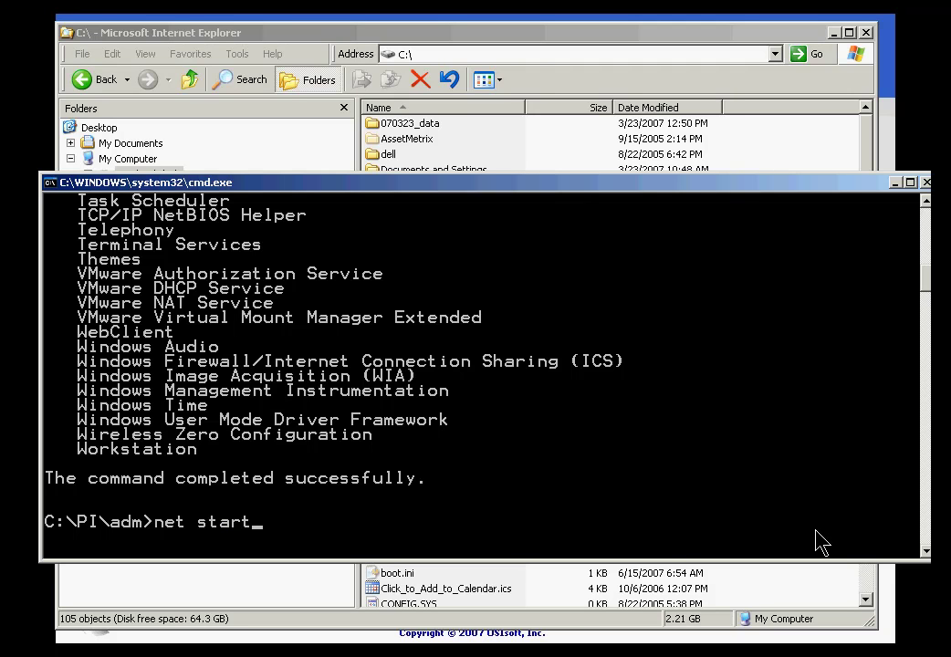
{"action": "key", "text": "Return"}
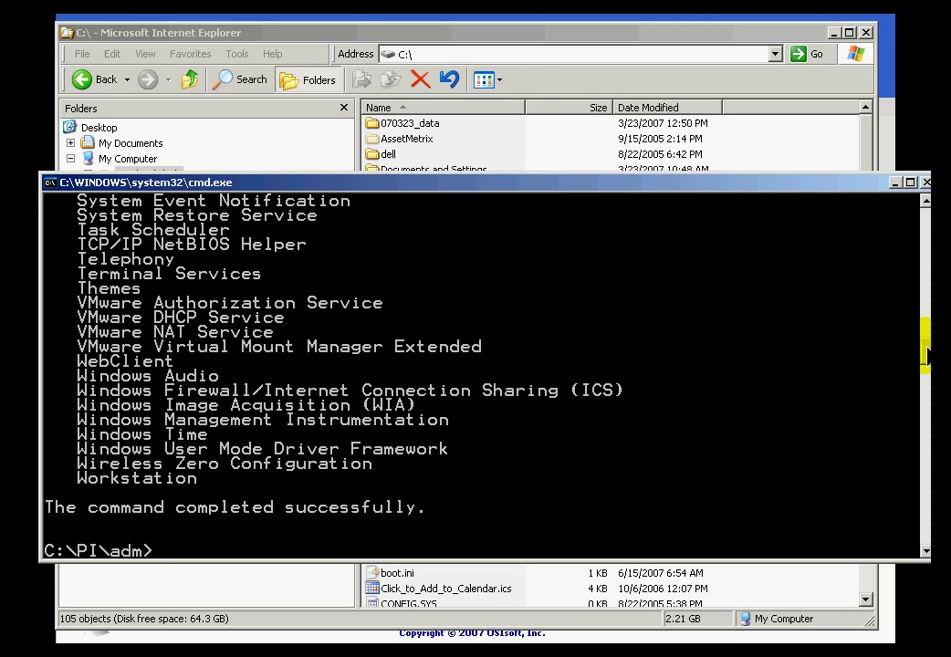
{"action": "left_click_drag", "start_coordinate": [927, 356], "coordinate": [927, 327]}
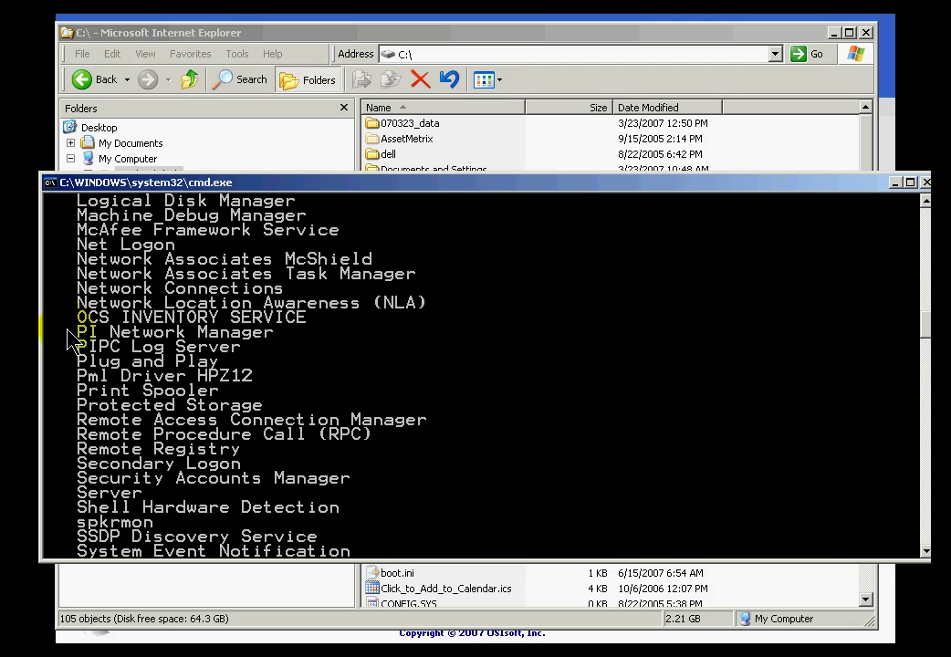
{"action": "left_click_drag", "start_coordinate": [78, 333], "coordinate": [277, 338]}
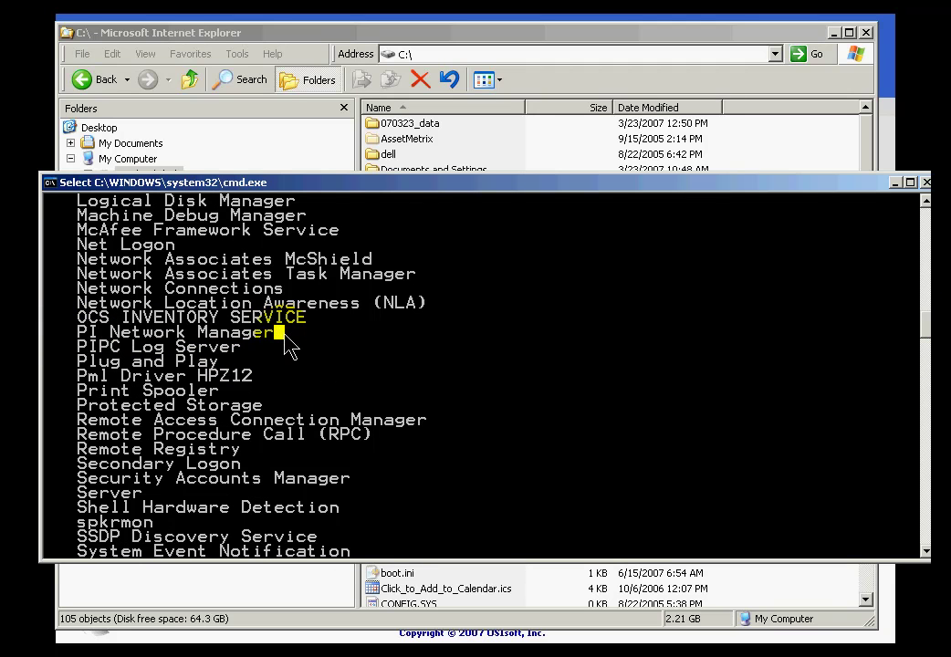
{"action": "left_click", "coordinate": [71, 331]}
{"action": "left_click_drag", "start_coordinate": [75, 332], "coordinate": [287, 335]}
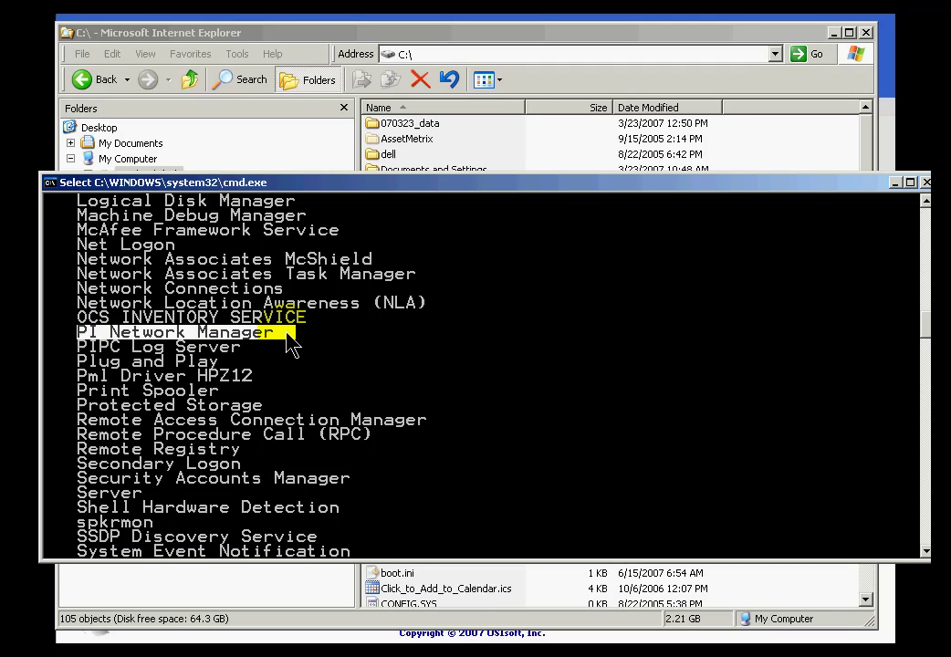
{"action": "left_click", "coordinate": [277, 338]}
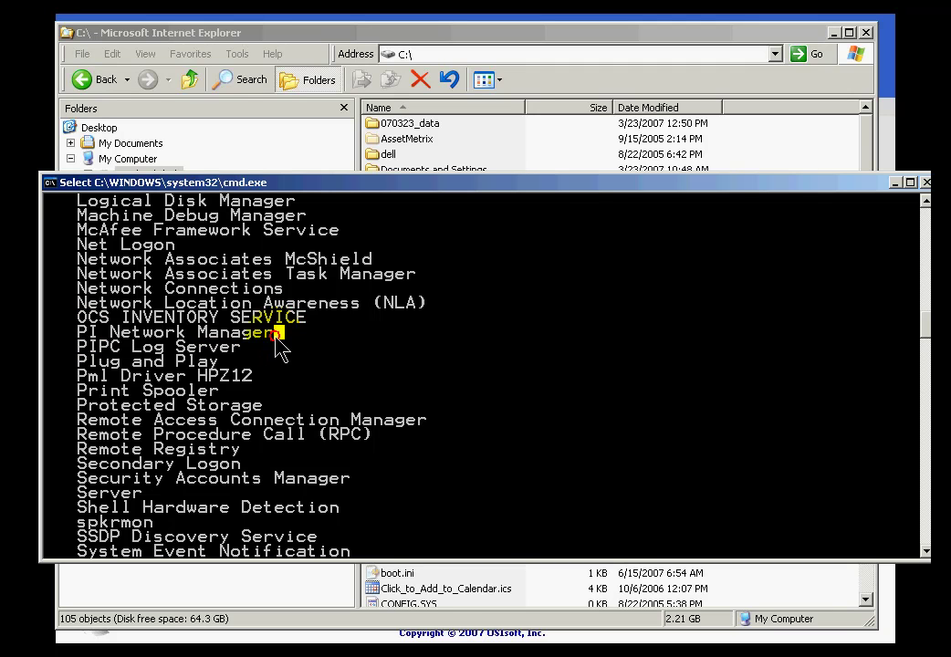
{"action": "left_click_drag", "start_coordinate": [278, 334], "coordinate": [70, 334]}
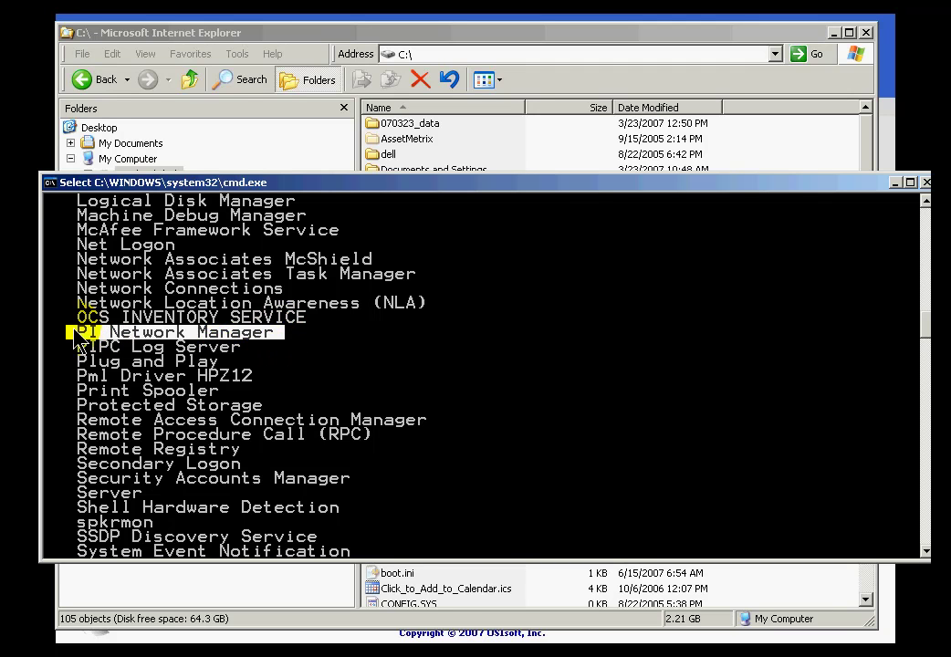
{"action": "left_click", "coordinate": [288, 336]}
{"action": "left_click_drag", "start_coordinate": [77, 336], "coordinate": [307, 335]}
{"action": "left_click", "coordinate": [304, 335]}
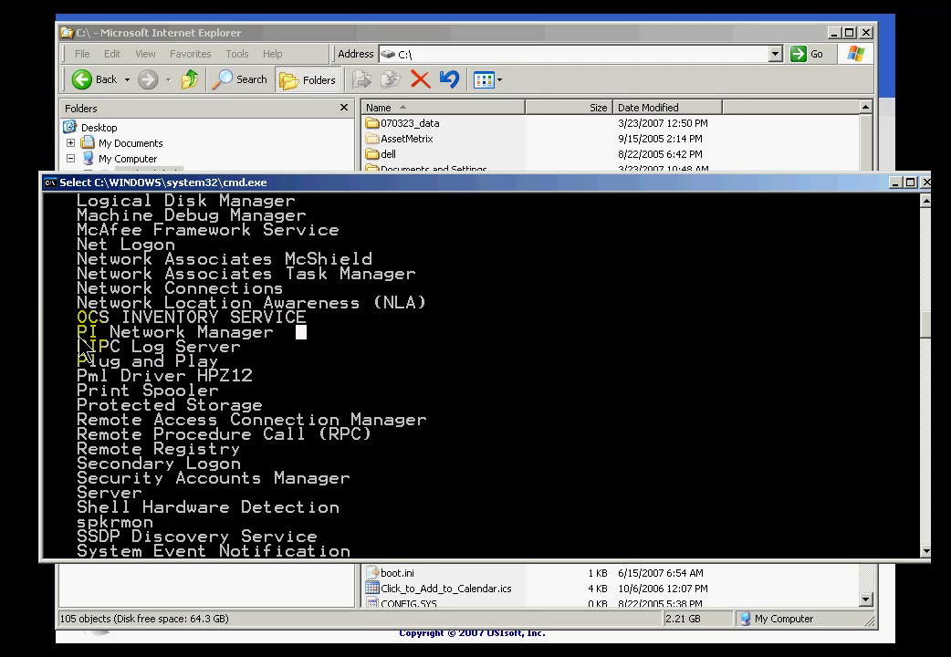
{"action": "left_click_drag", "start_coordinate": [72, 334], "coordinate": [321, 347]}
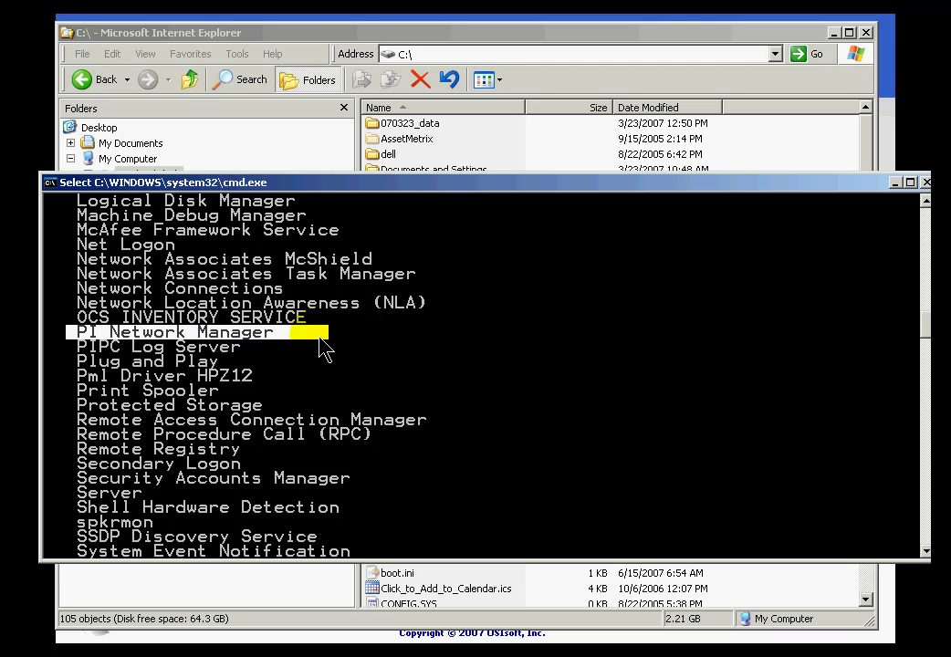
{"action": "left_click_drag", "start_coordinate": [61, 345], "coordinate": [296, 348]}
{"action": "left_click", "coordinate": [236, 348]}
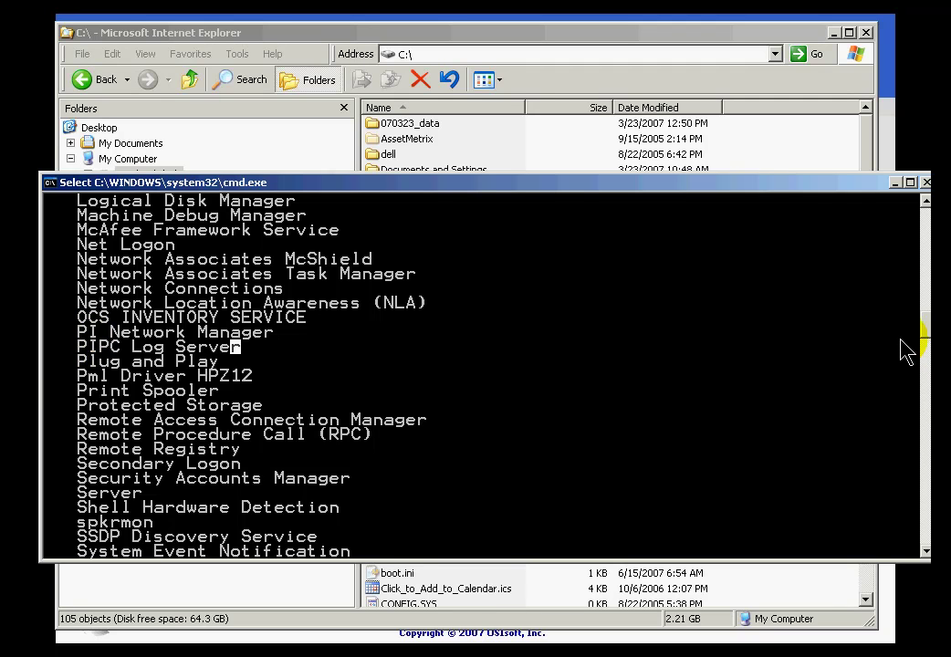
{"action": "left_click_drag", "start_coordinate": [177, 348], "coordinate": [210, 379]}
{"action": "left_click", "coordinate": [219, 367]}
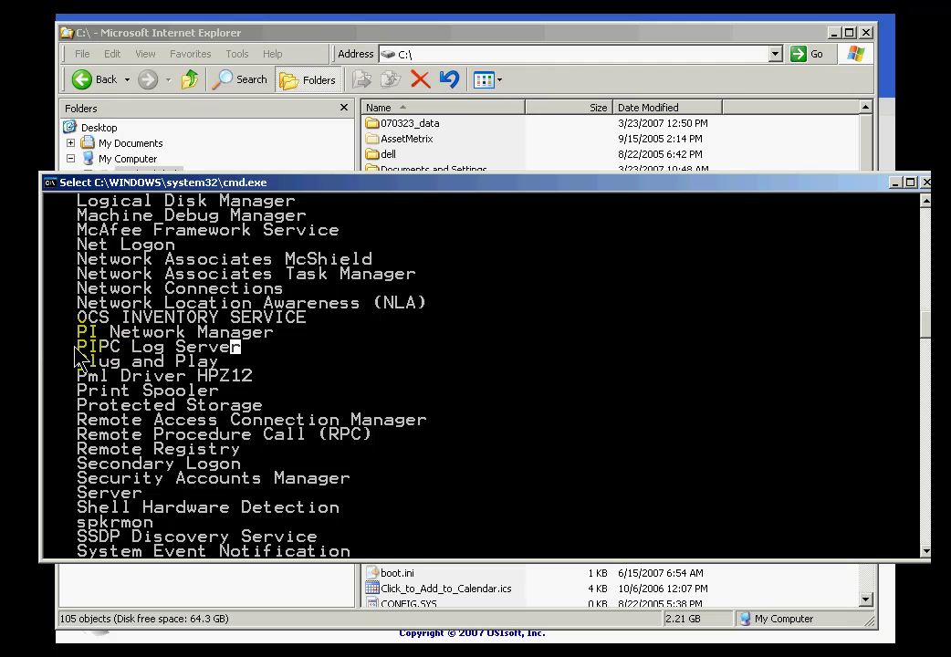
{"action": "left_click_drag", "start_coordinate": [70, 350], "coordinate": [275, 353]}
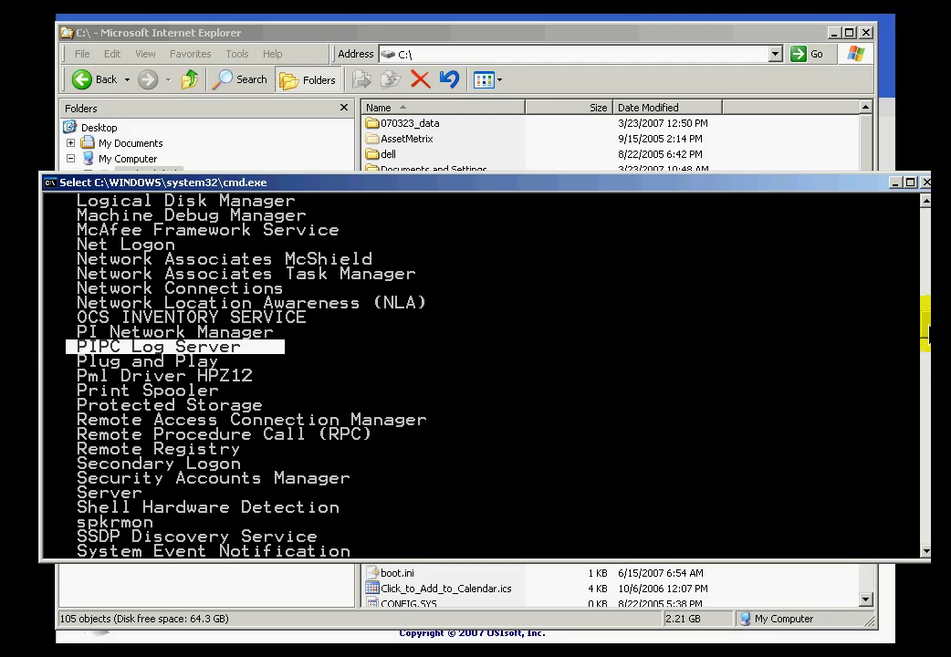
{"action": "left_click_drag", "start_coordinate": [928, 330], "coordinate": [928, 338]}
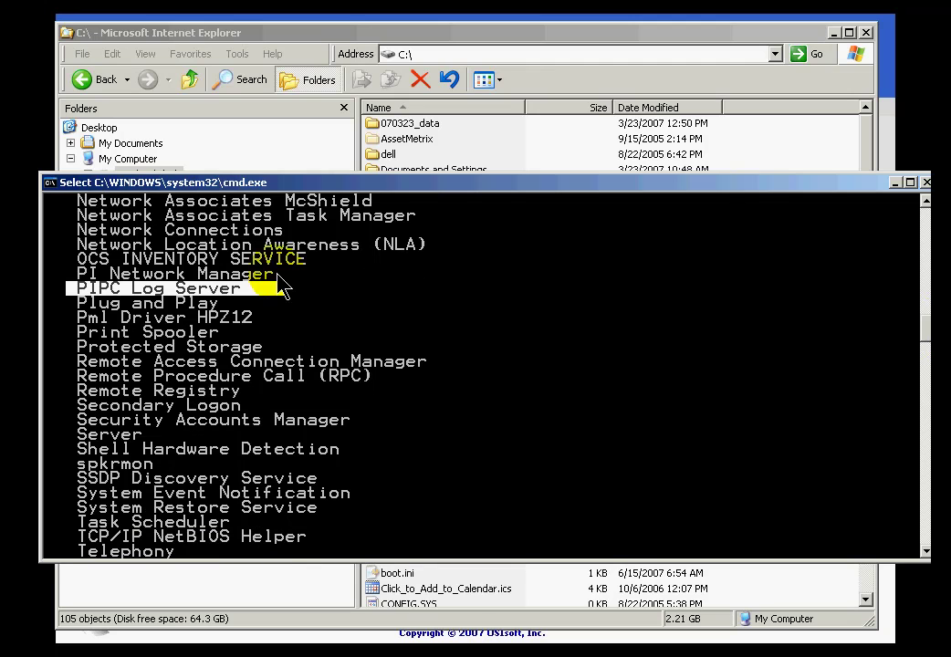
{"action": "left_click_drag", "start_coordinate": [73, 277], "coordinate": [310, 277]}
{"action": "right_click", "coordinate": [310, 274]}
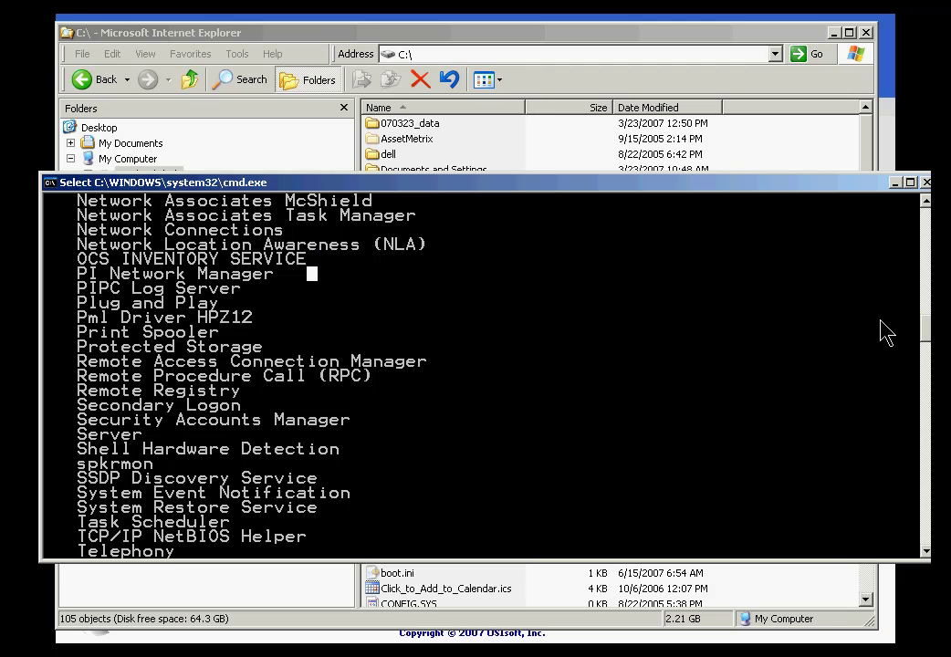
{"action": "left_click_drag", "start_coordinate": [925, 328], "coordinate": [927, 330]}
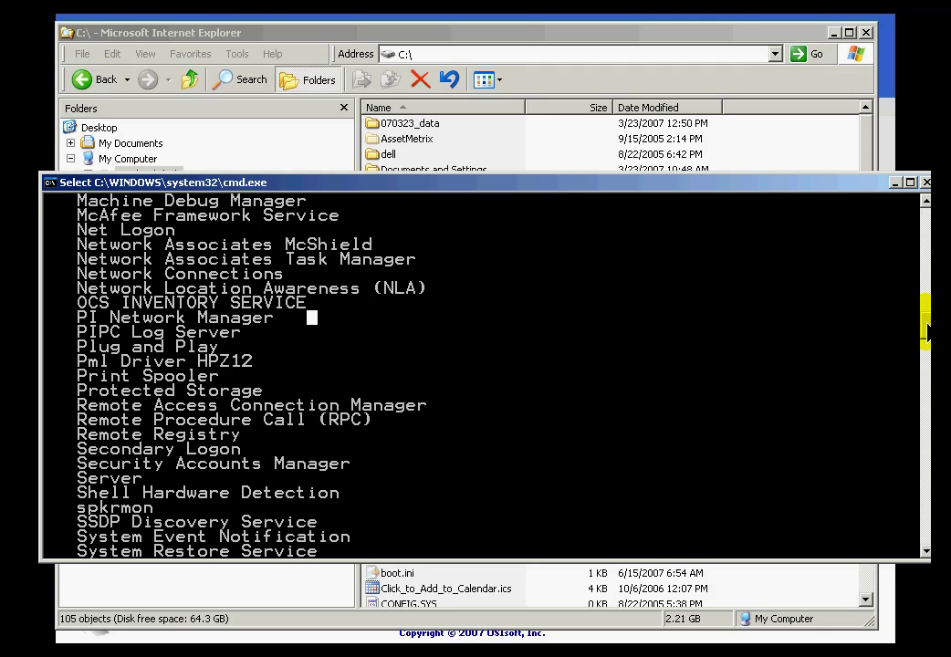
{"action": "left_click_drag", "start_coordinate": [925, 329], "coordinate": [919, 371]}
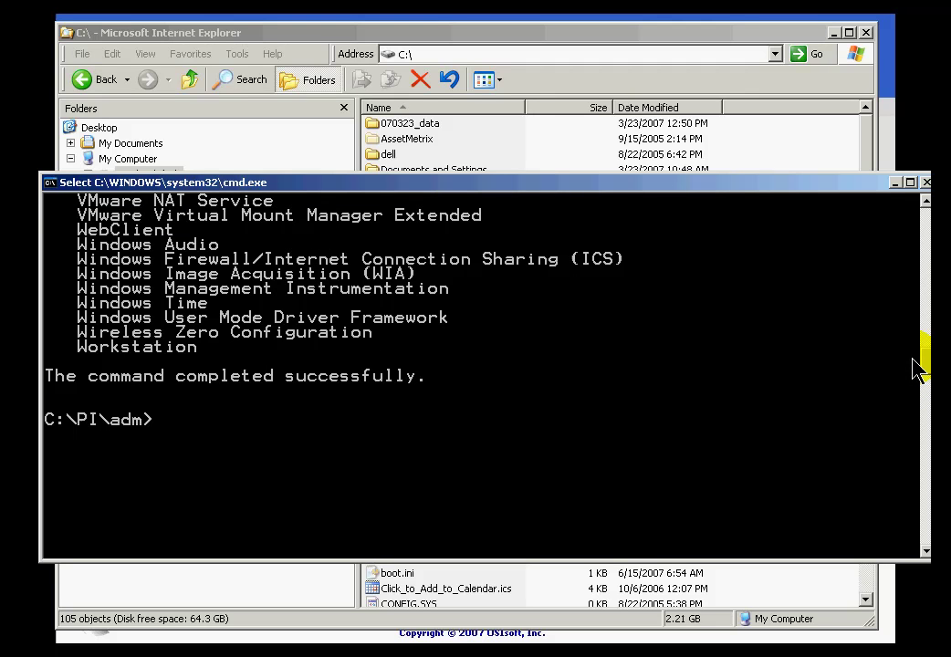
Step: Enter net stop "pi network manager" at the prompt and launch services.msc from Run
{"action": "type", "text": "net stop "}
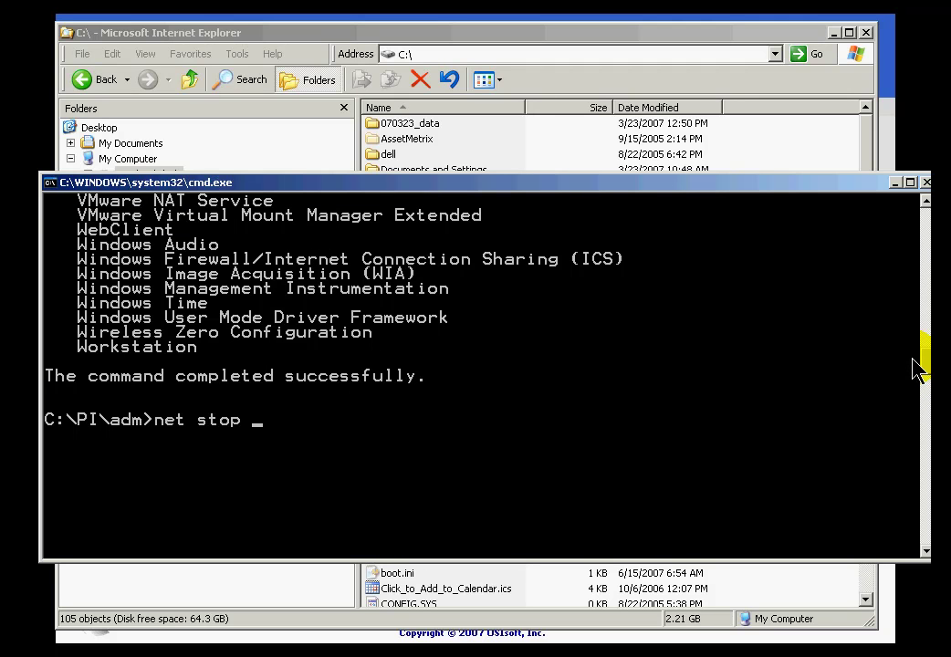
{"action": "type", "text": "\"pi network manager\""}
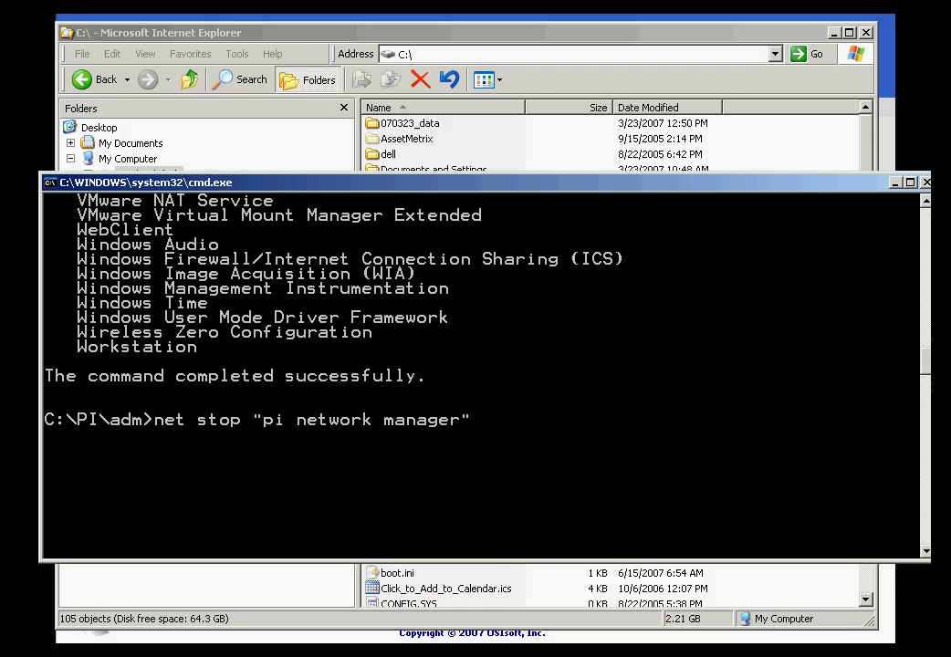
{"action": "key", "text": "super"}
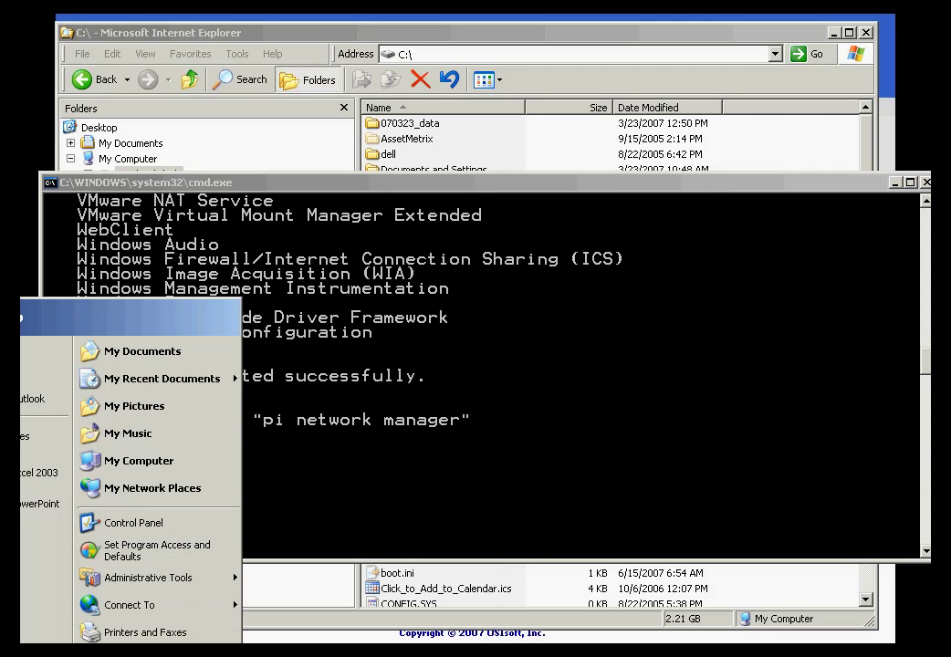
{"action": "key", "text": "r"}
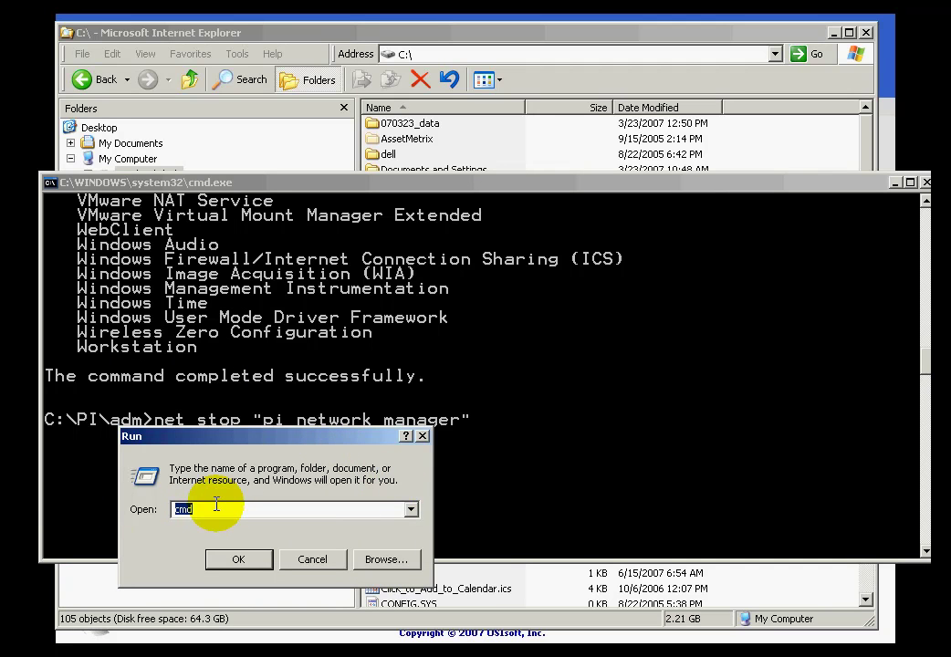
{"action": "type", "text": "services."}
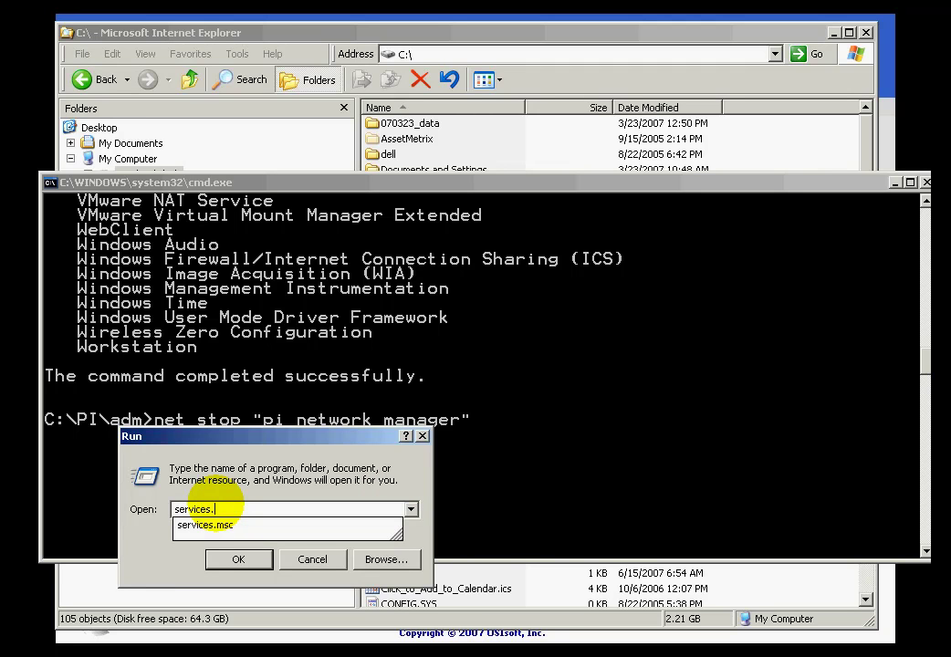
{"action": "type", "text": "msc"}
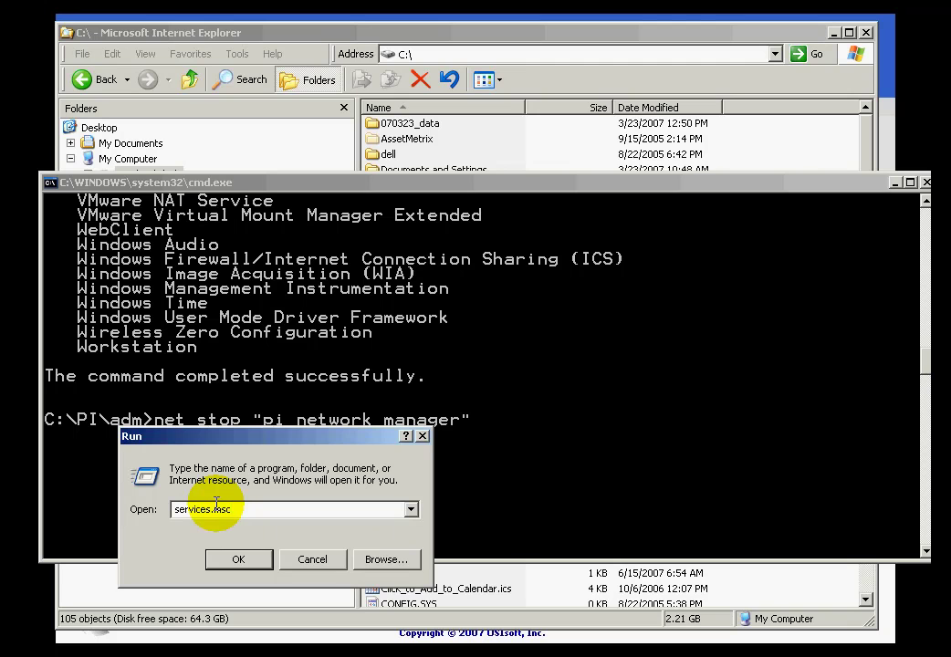
{"action": "key", "text": "Return"}
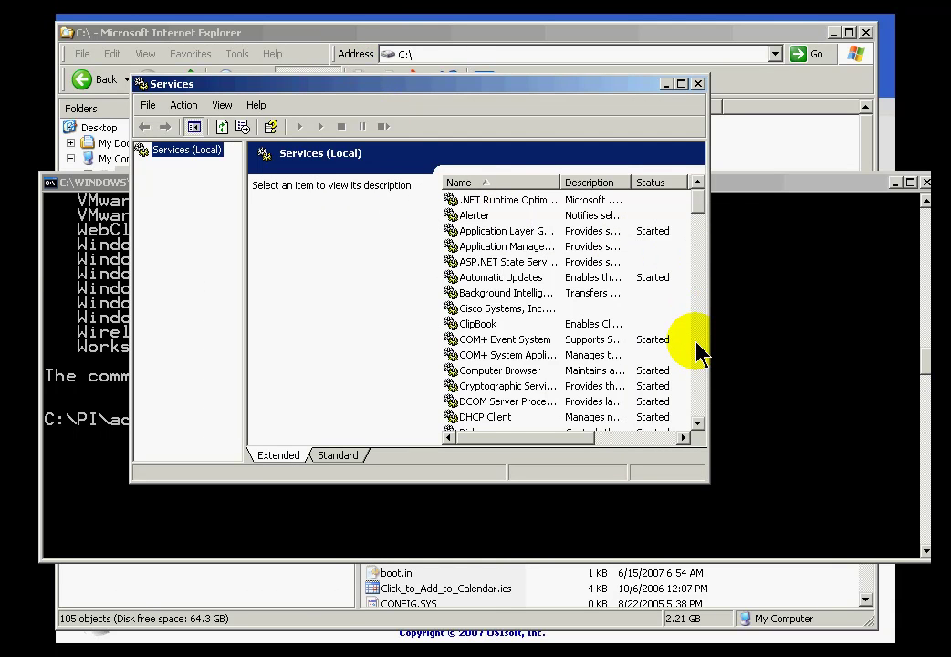
Step: Enlarge the Services window and locate the PI Network Manager service
{"action": "scroll", "coordinate": [697, 365], "scroll_direction": "down", "scroll_amount": 5}
{"action": "scroll", "coordinate": [696, 374], "scroll_direction": "down", "scroll_amount": 5}
{"action": "scroll", "coordinate": [697, 382], "scroll_direction": "down", "scroll_amount": 5}
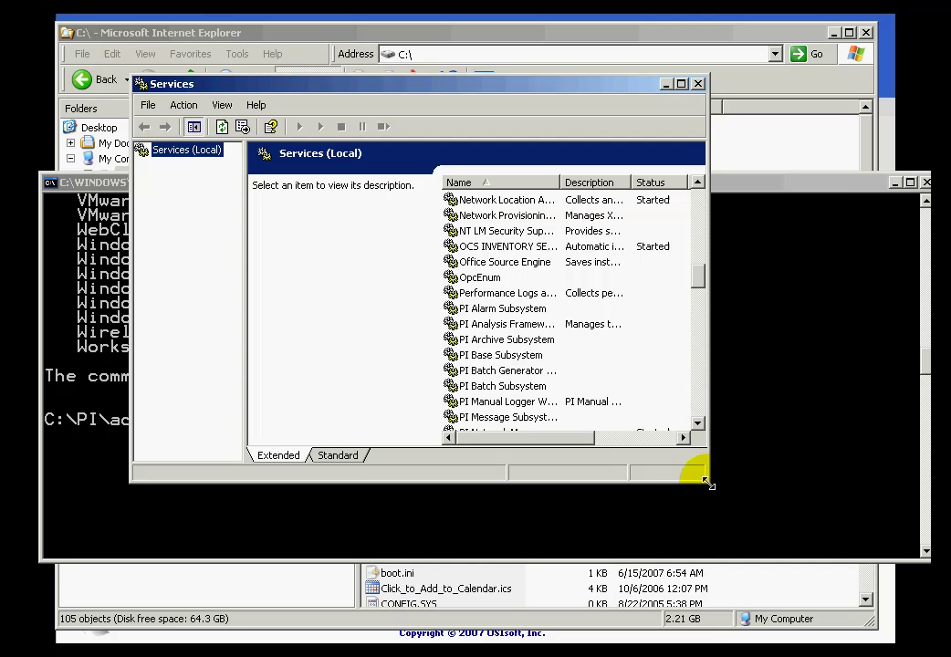
{"action": "left_click_drag", "start_coordinate": [708, 482], "coordinate": [848, 513]}
{"action": "left_click", "coordinate": [838, 422]}
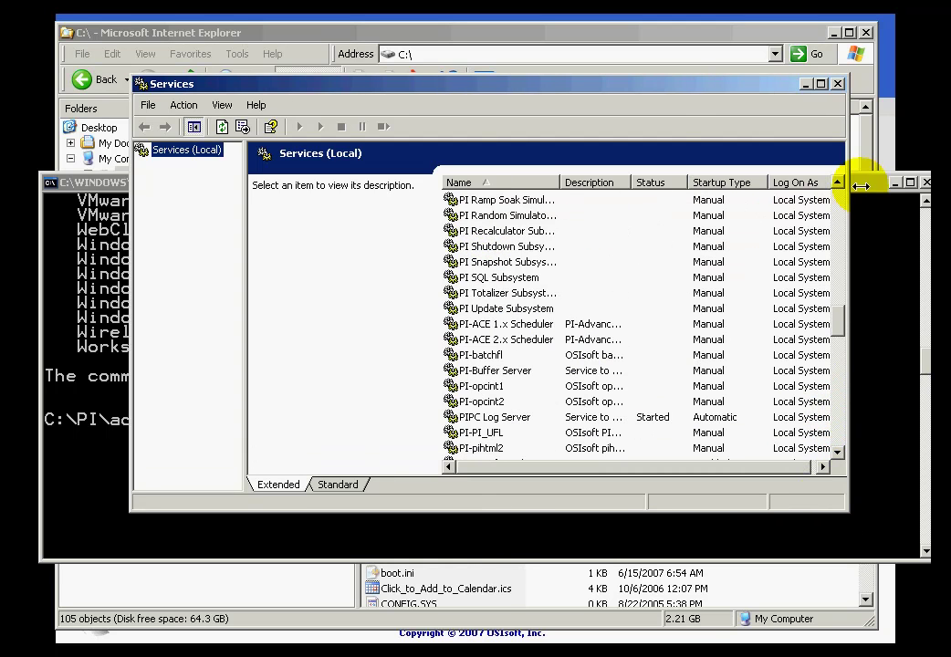
{"action": "left_click", "coordinate": [839, 229]}
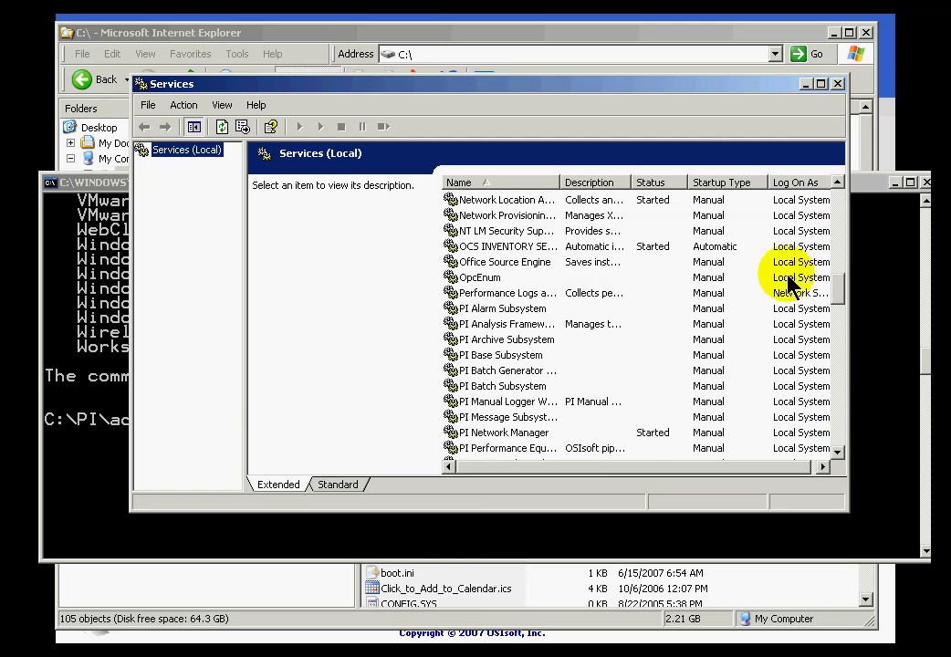
{"action": "left_click", "coordinate": [485, 434]}
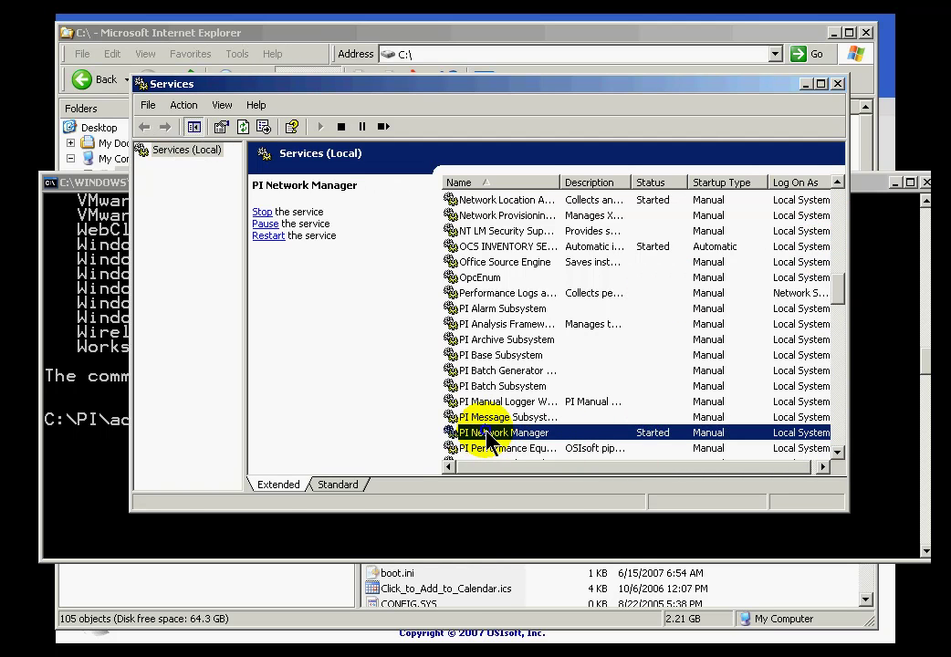
{"action": "right_click", "coordinate": [488, 436]}
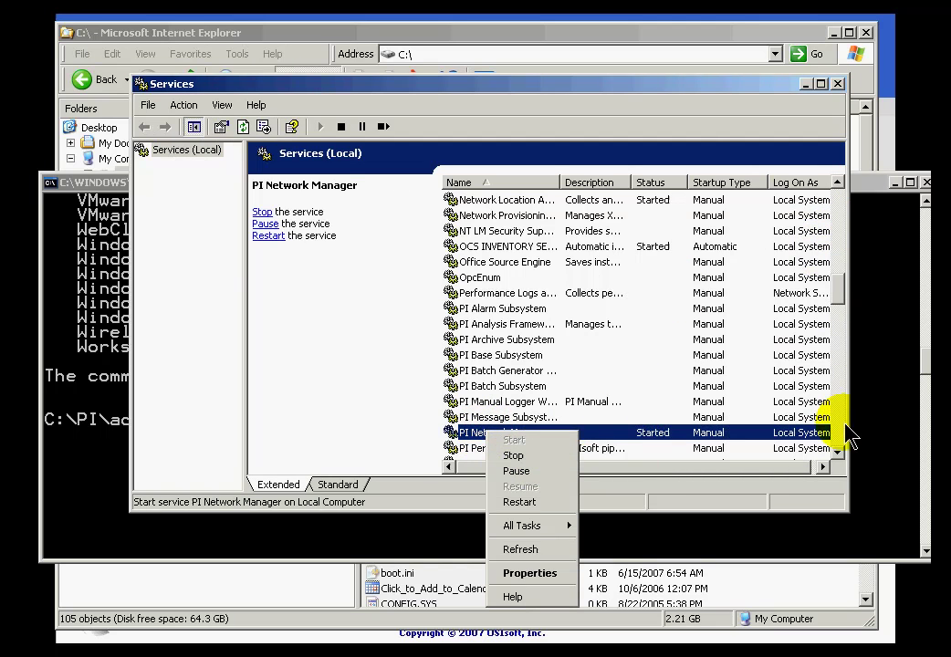
{"action": "left_click", "coordinate": [869, 437]}
Step: Run net stop "pi network manager" in the command prompt
{"action": "left_click", "coordinate": [555, 431]}
{"action": "key", "text": "Escape"}
{"action": "key", "text": "BackSpace"}
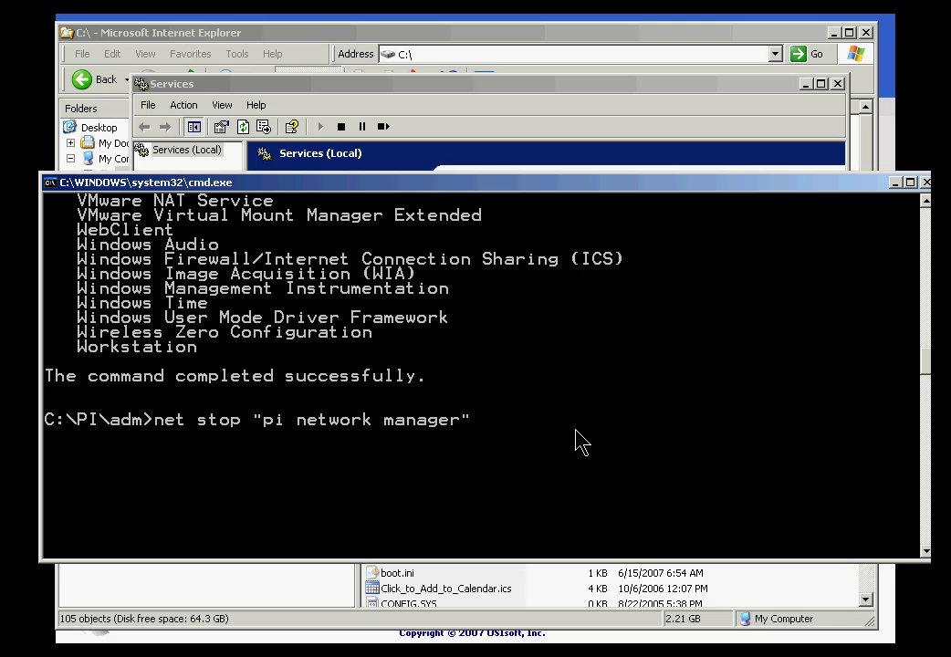
{"action": "key", "text": "Return"}
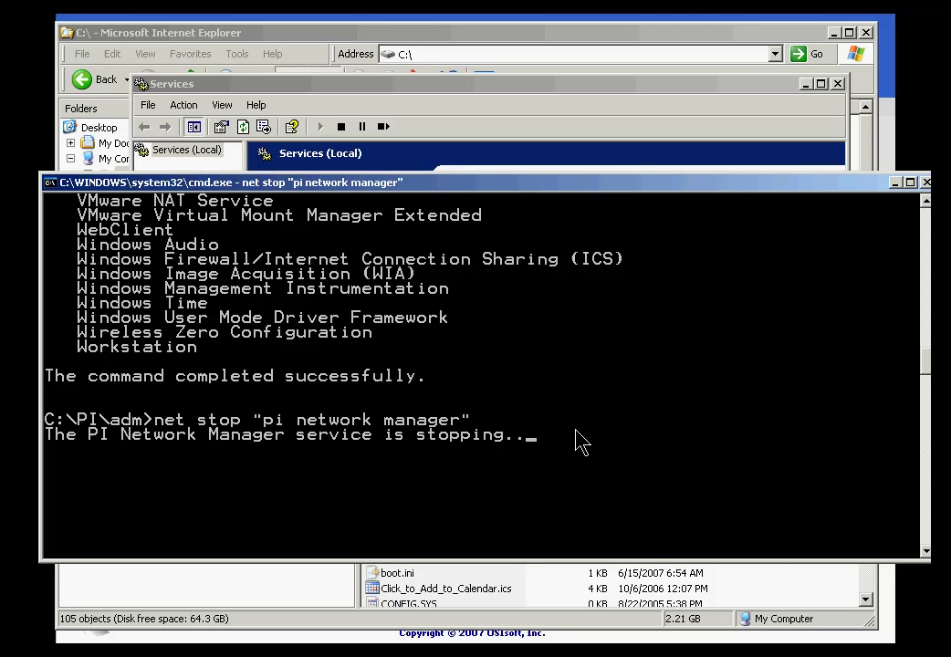
Step: Refresh Services to confirm PI Network Manager stopped, then close the console
{"action": "left_click", "coordinate": [470, 91]}
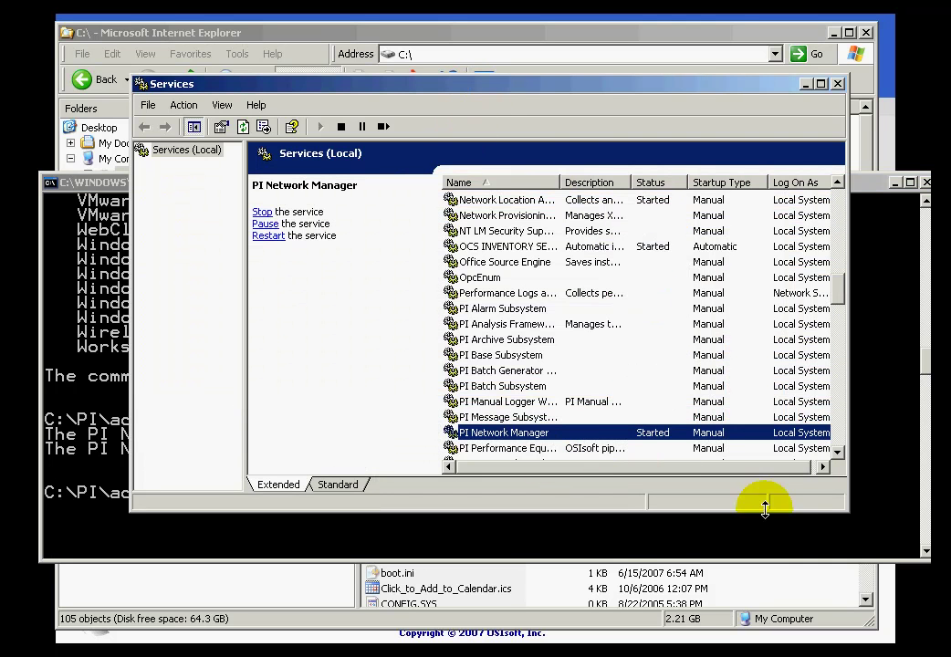
{"action": "left_click_drag", "start_coordinate": [841, 291], "coordinate": [840, 310]}
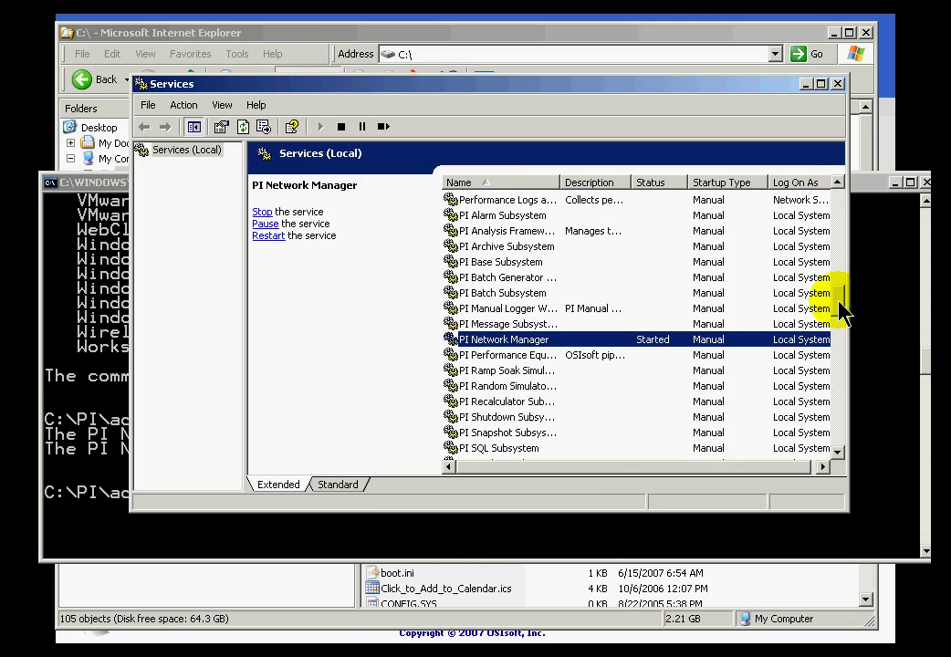
{"action": "left_click", "coordinate": [243, 128]}
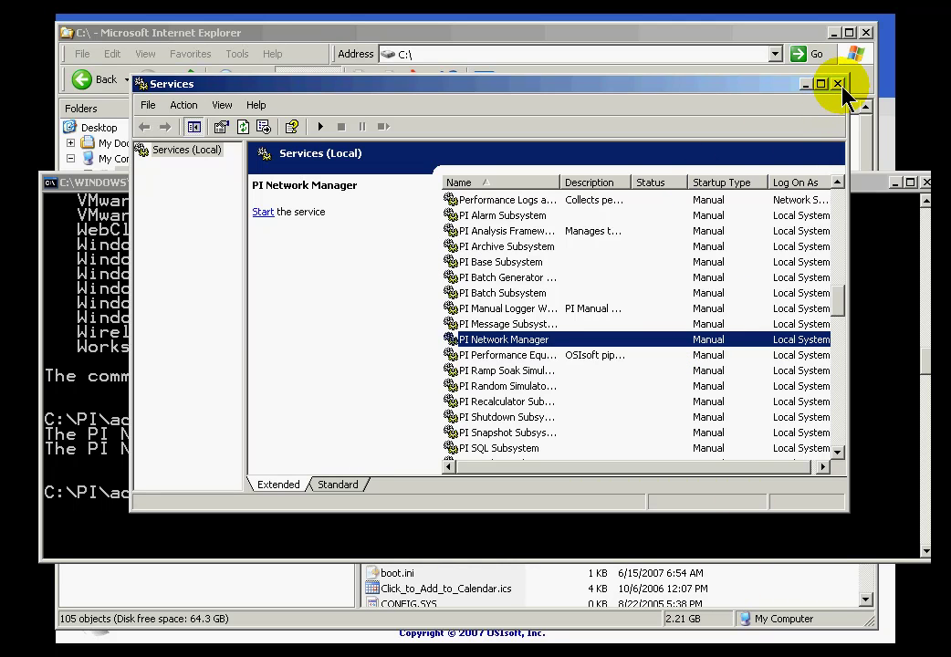
{"action": "left_click", "coordinate": [838, 84]}
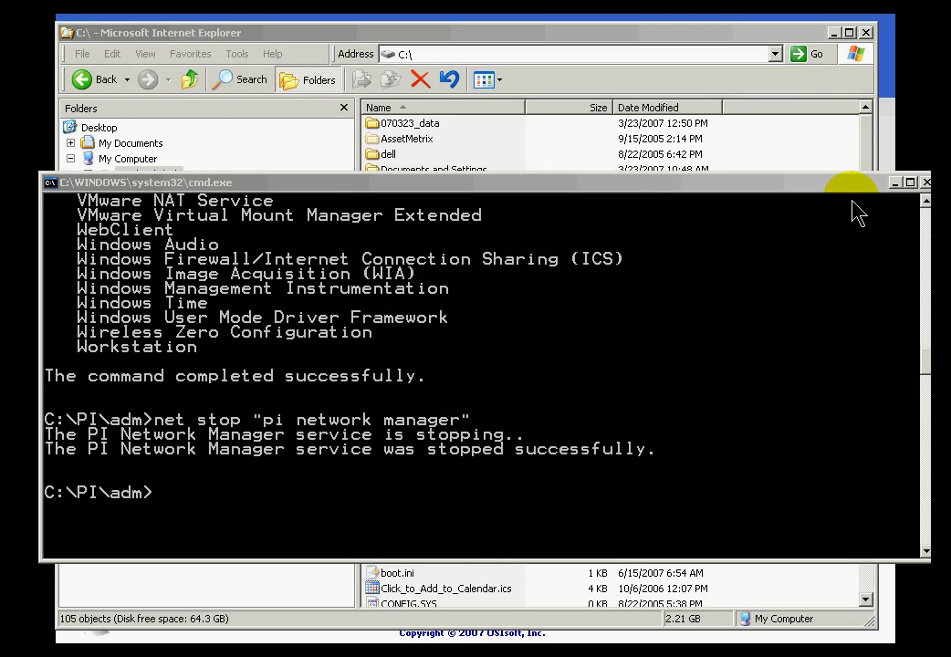
Step: Close the command prompt, open C:\pisource, and select Enterprise_3_4_375_38.exe
{"action": "left_click_drag", "start_coordinate": [832, 187], "coordinate": [841, 154]}
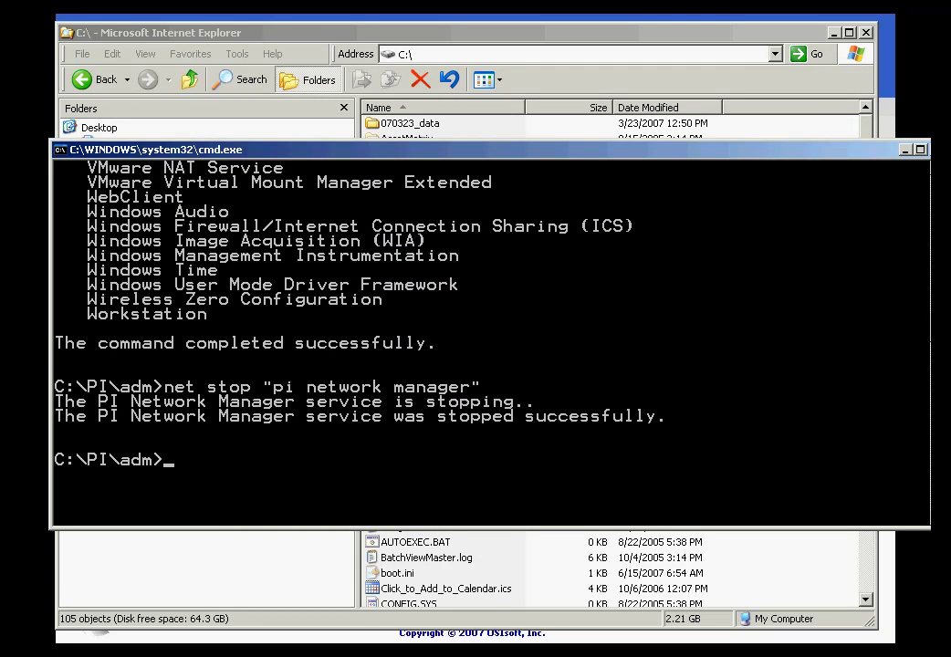
{"action": "left_click", "coordinate": [906, 149]}
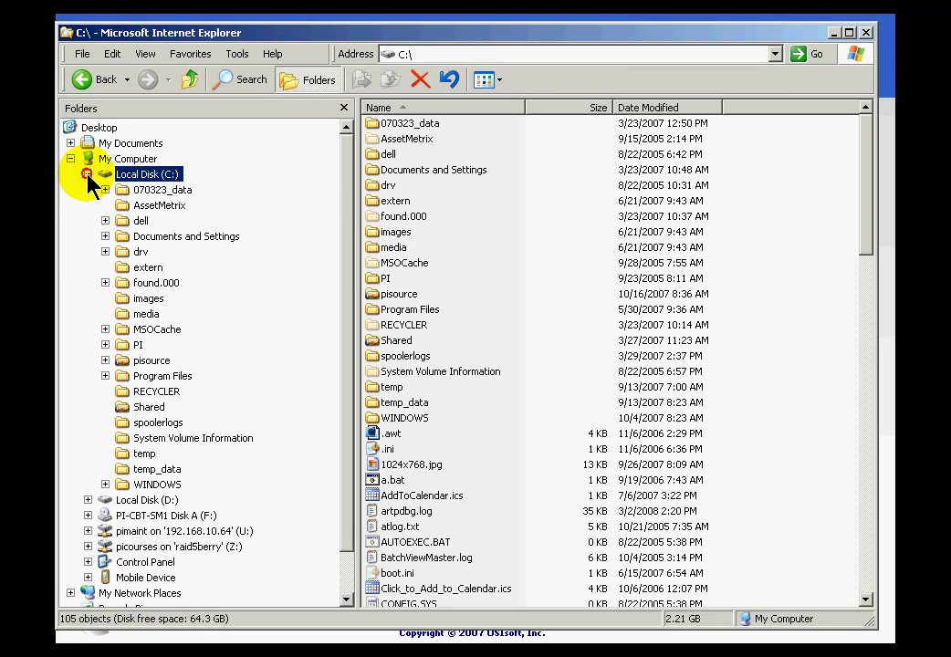
{"action": "left_click", "coordinate": [105, 361]}
{"action": "left_click", "coordinate": [124, 362]}
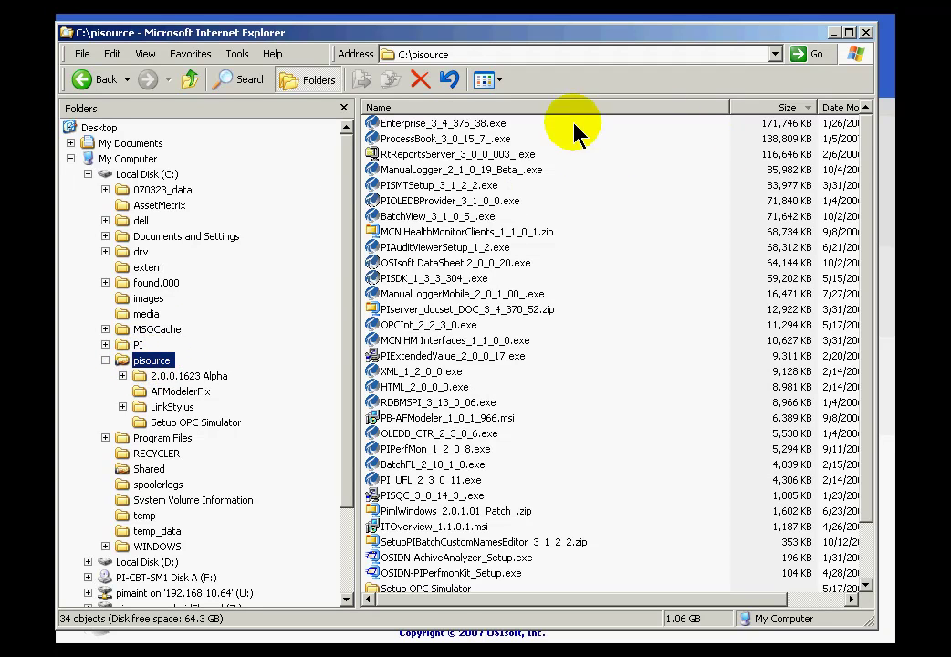
{"action": "left_click", "coordinate": [374, 130]}
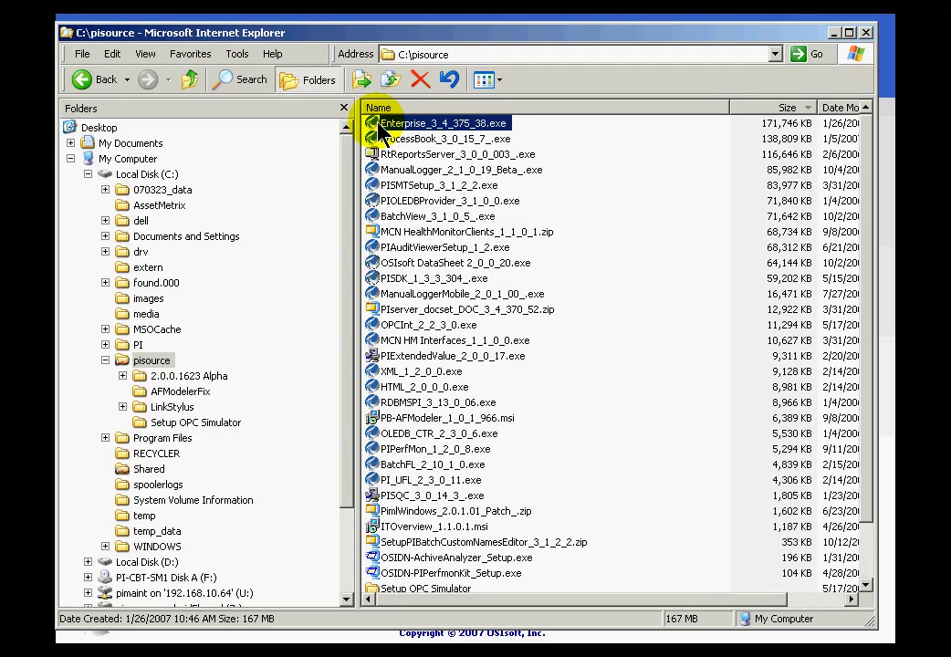
Step: Launch Enterprise_3_4_375_38.exe and unzip the PI Server package to the temp folder
{"action": "double_click", "coordinate": [379, 129]}
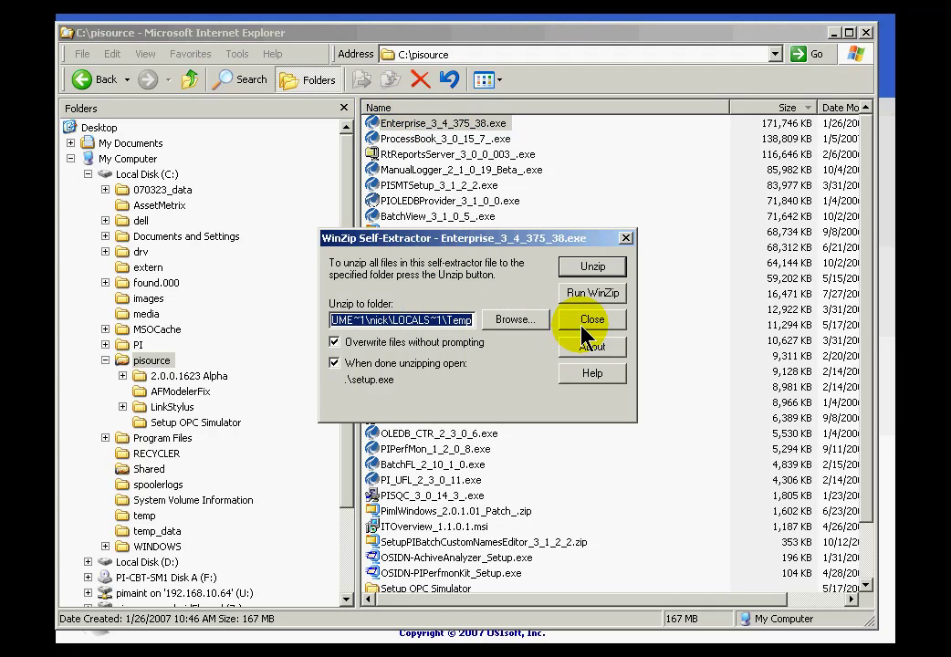
{"action": "left_click", "coordinate": [594, 268]}
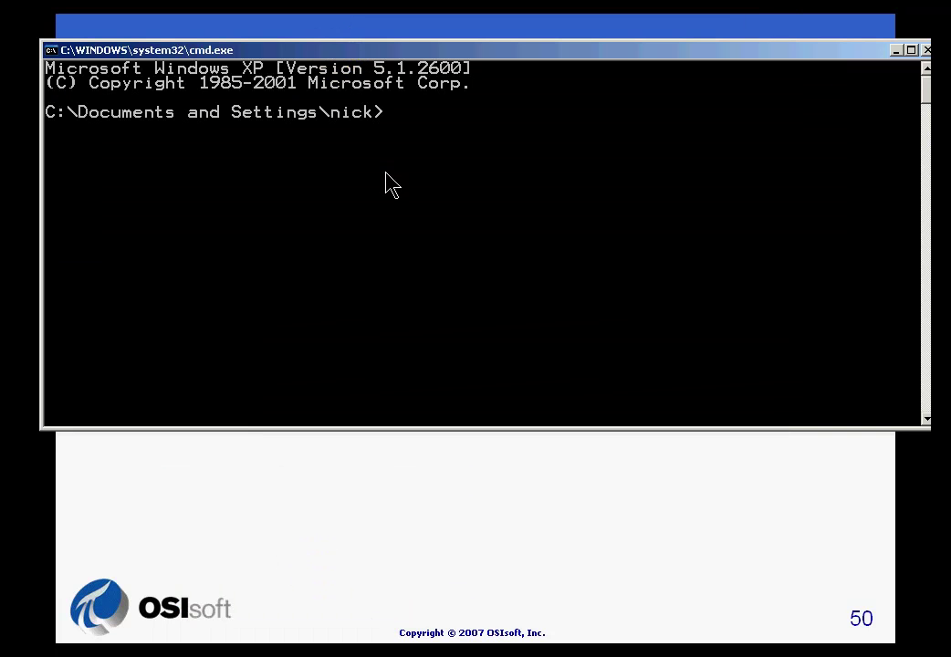
Step: Run piversion from the PI adm folder, confirming PI 3.4.364.32 is installed
{"action": "type", "text": "cd \\"}
{"action": "key", "text": "Return"}
{"action": "type", "text": "piversion"}
{"action": "key", "text": "Return"}
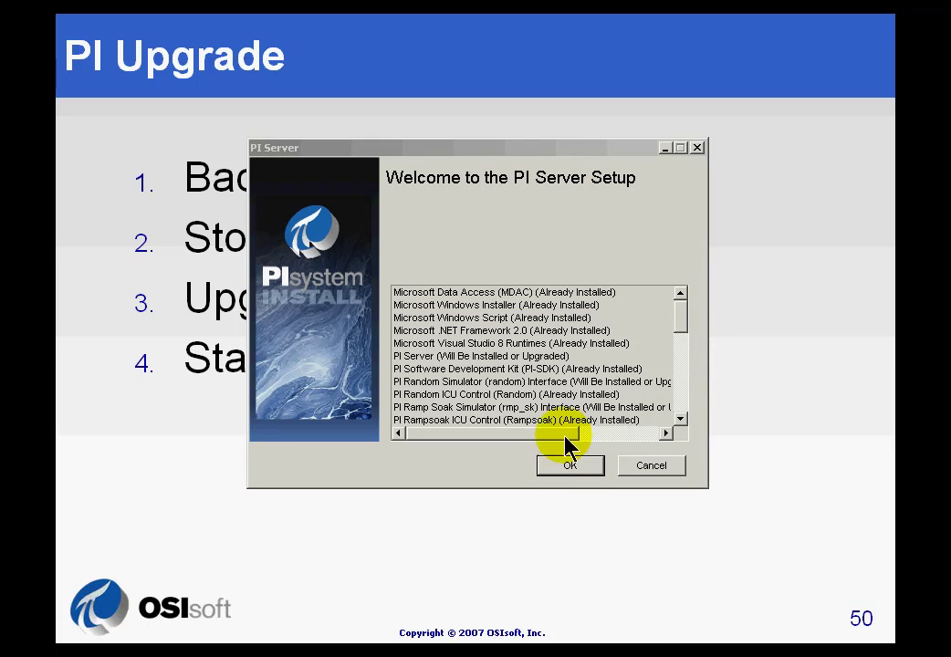
Step: Scroll the component list and advance past the Welcome page to Licensing
{"action": "left_click_drag", "start_coordinate": [685, 324], "coordinate": [684, 415]}
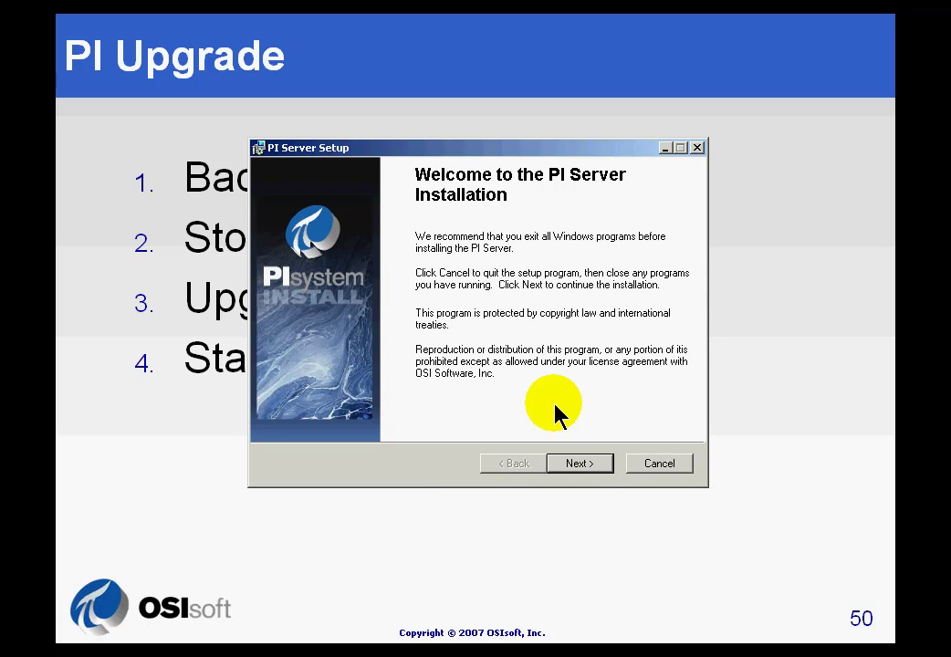
{"action": "left_click", "coordinate": [578, 467]}
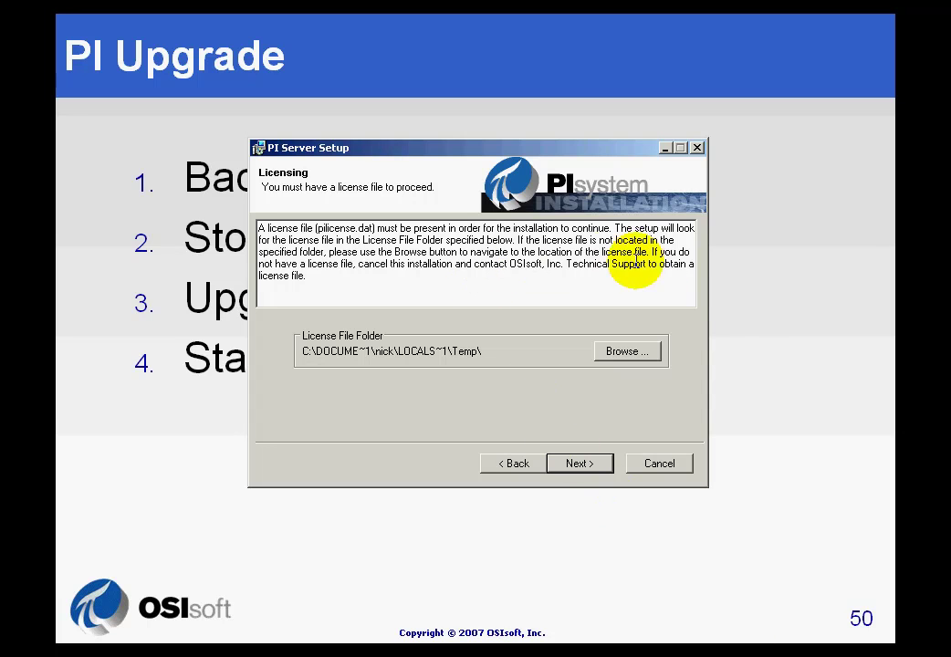
Step: Read the licensing text and continue with the default Temp license folder
{"action": "left_click_drag", "start_coordinate": [507, 264], "coordinate": [559, 266]}
{"action": "left_click", "coordinate": [648, 265]}
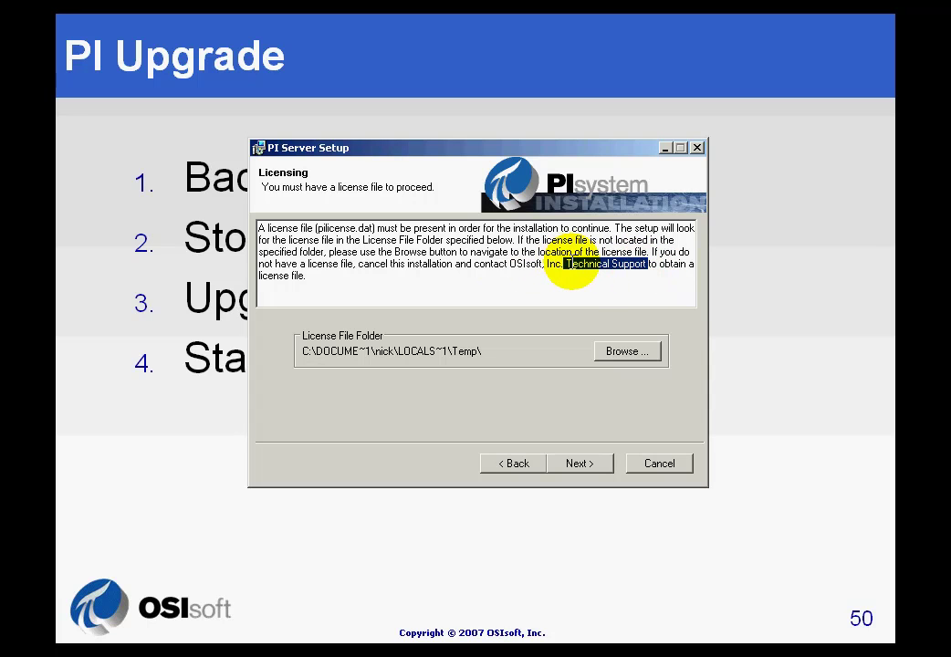
{"action": "left_click", "coordinate": [565, 267]}
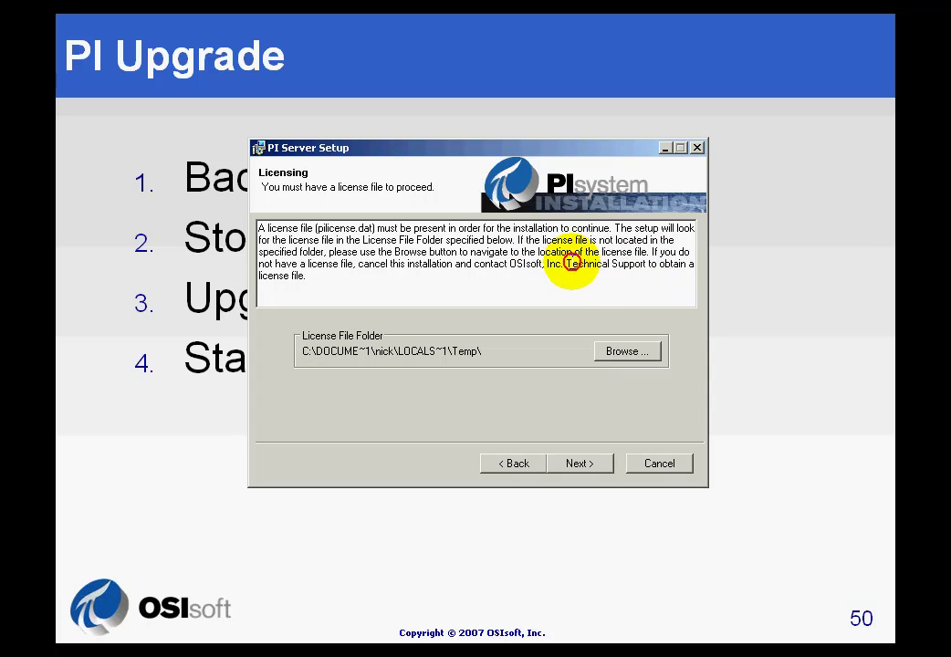
{"action": "left_click", "coordinate": [325, 274]}
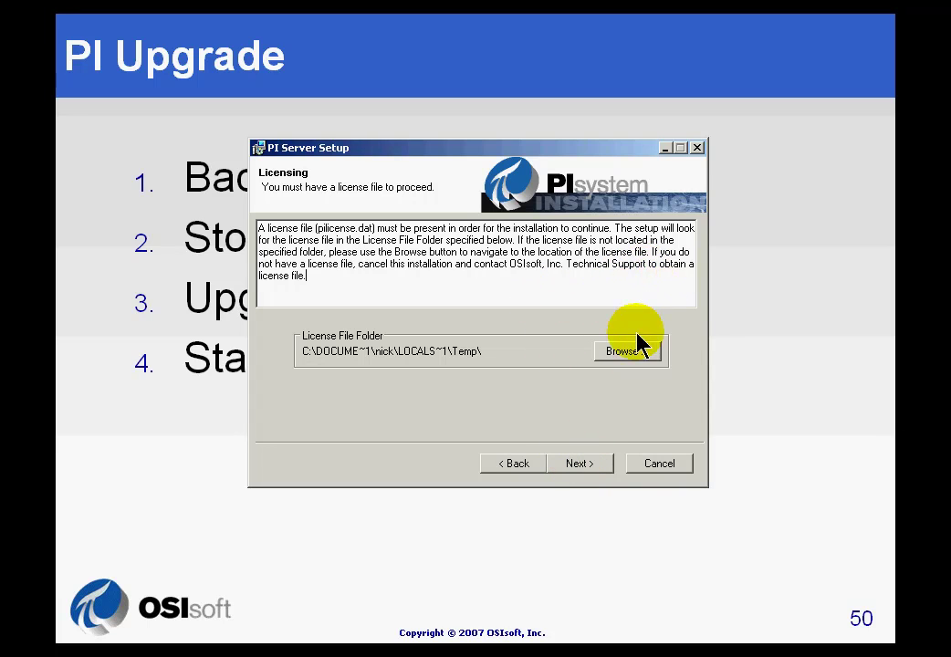
{"action": "left_click", "coordinate": [578, 466]}
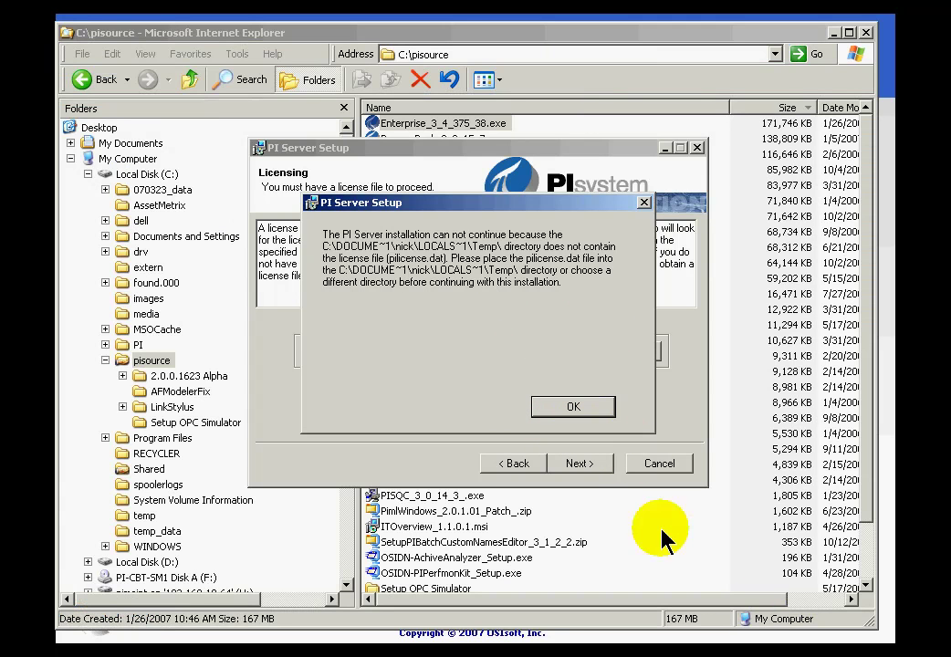
Step: Dismiss the missing-license error and set the license file folder to C:\PI\dat\
{"action": "left_click", "coordinate": [571, 407]}
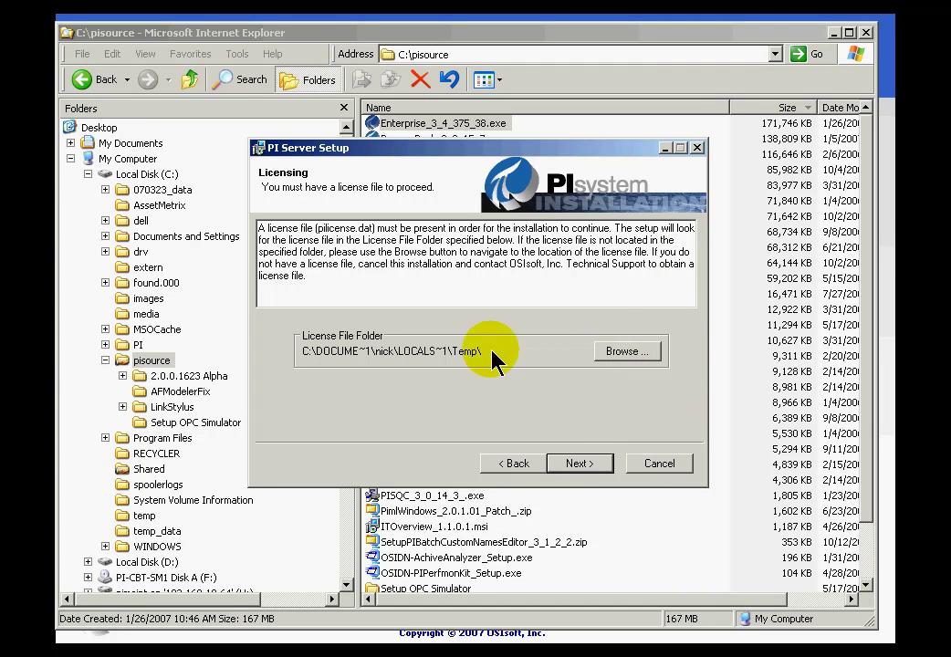
{"action": "left_click", "coordinate": [619, 356]}
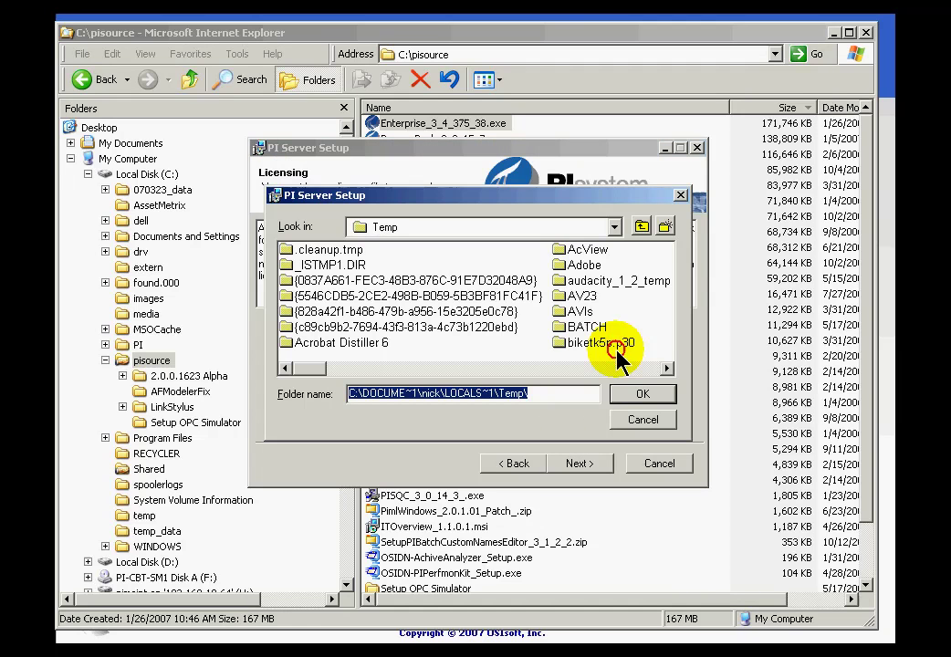
{"action": "left_click", "coordinate": [615, 228]}
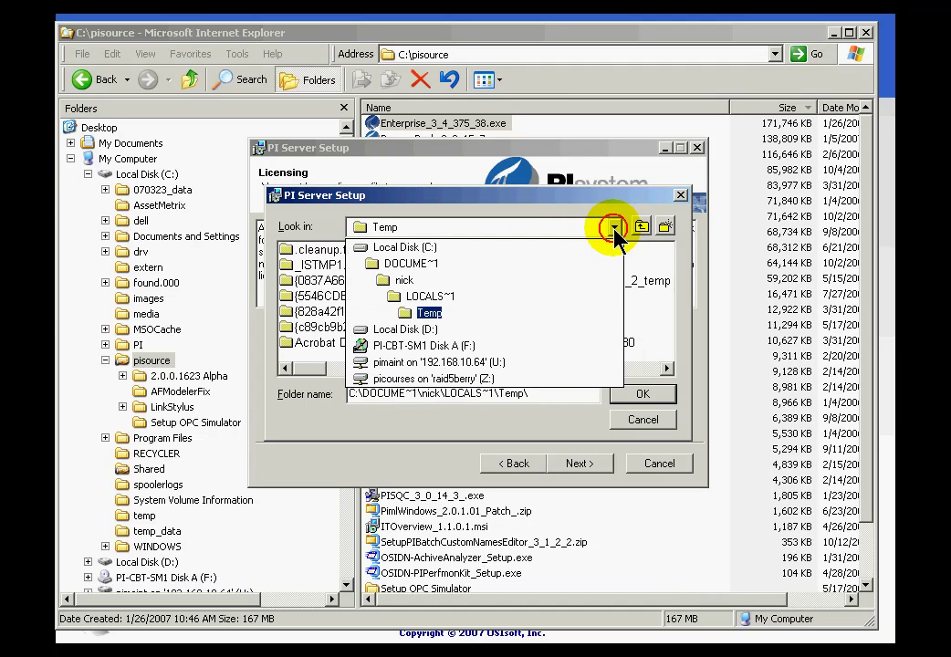
{"action": "left_click", "coordinate": [394, 254]}
{"action": "double_click", "coordinate": [440, 251]}
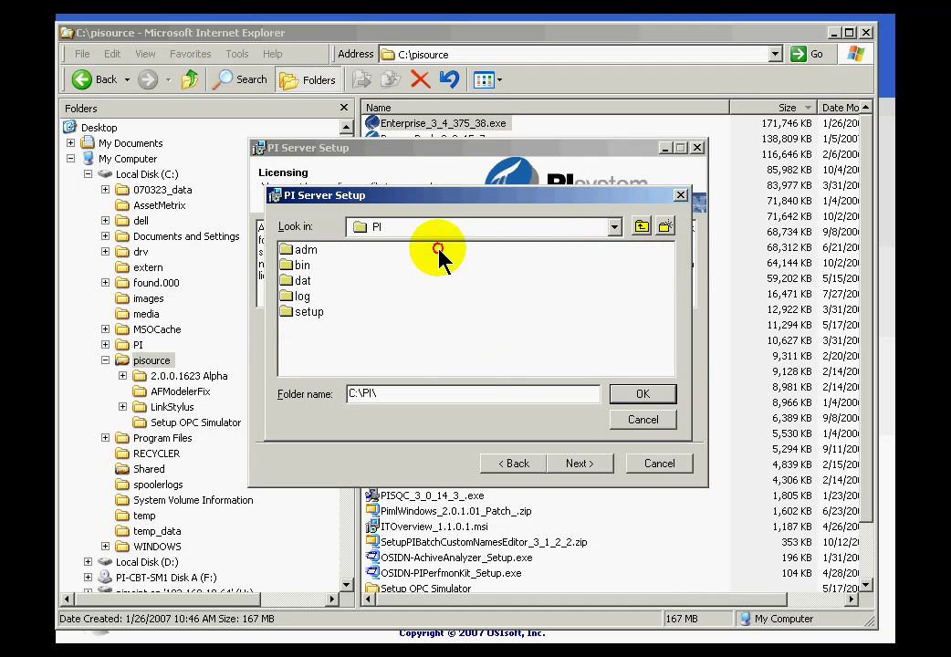
{"action": "double_click", "coordinate": [287, 283]}
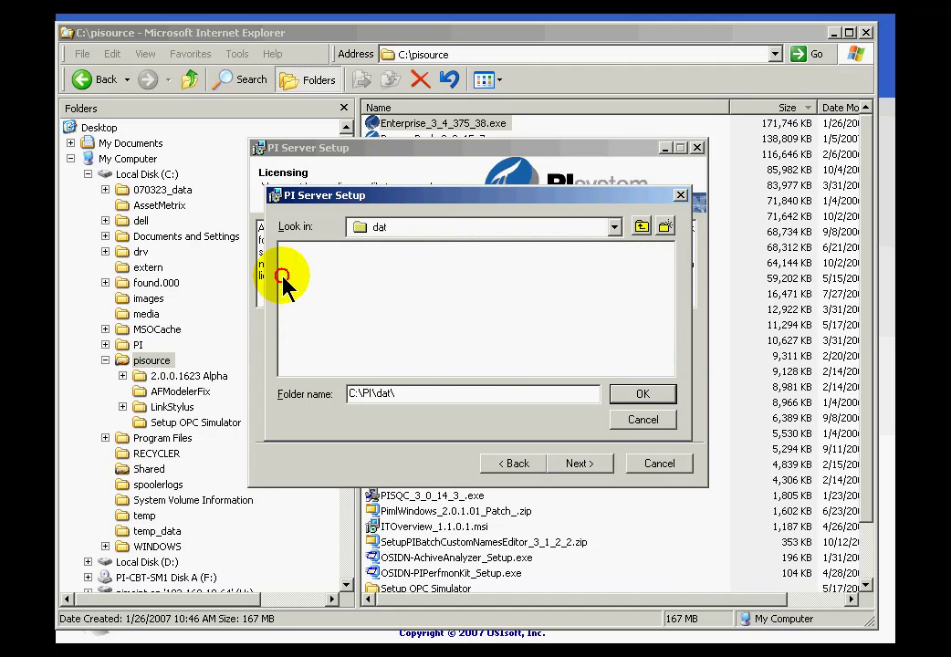
{"action": "left_click", "coordinate": [643, 396]}
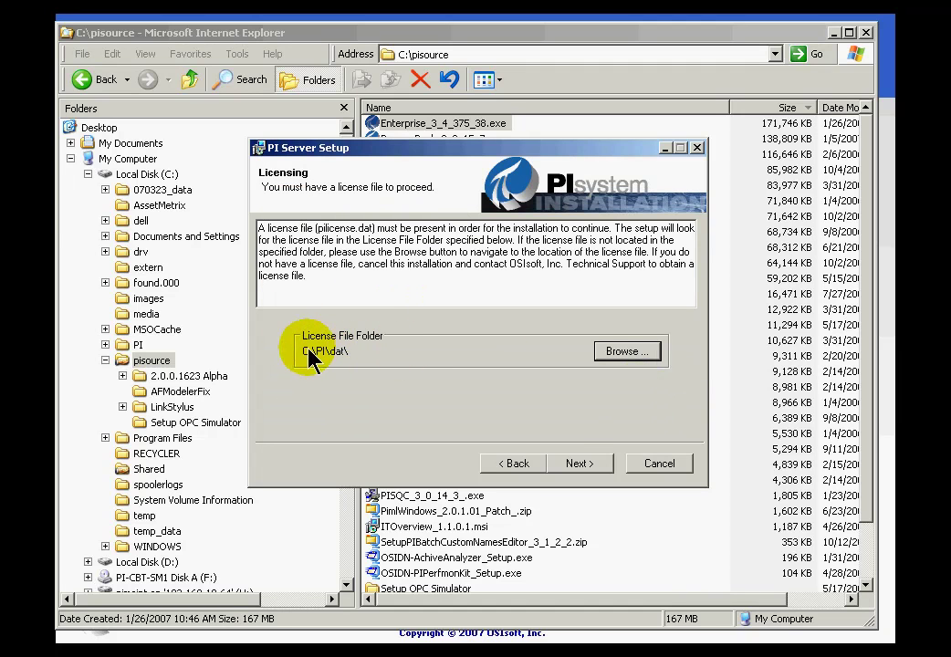
{"action": "left_click", "coordinate": [589, 465]}
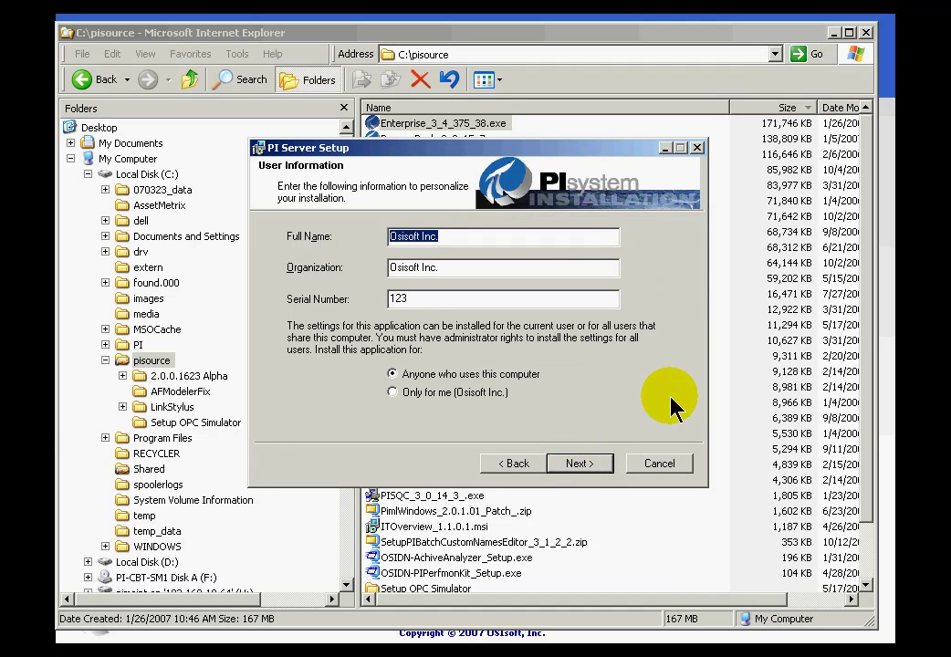
Step: Replace the serial number on the User Information page and continue
{"action": "double_click", "coordinate": [399, 298]}
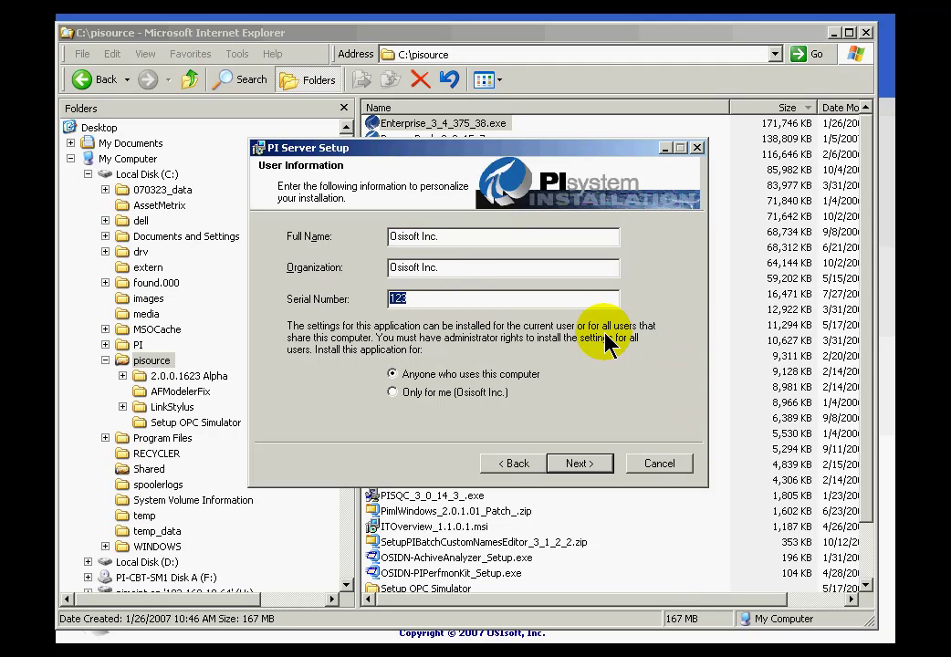
{"action": "type", "text": "0"}
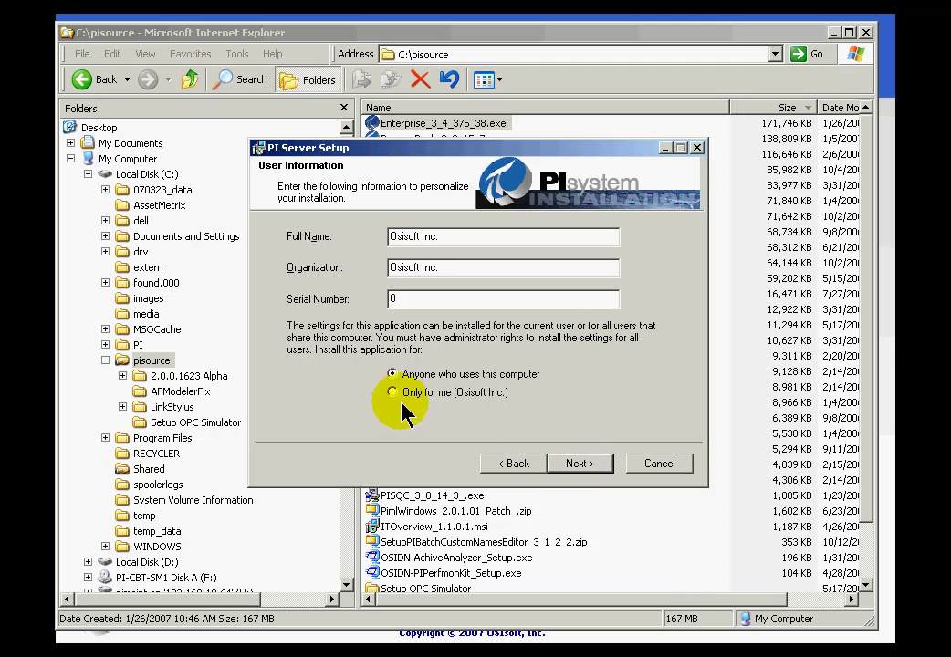
{"action": "left_click", "coordinate": [578, 463]}
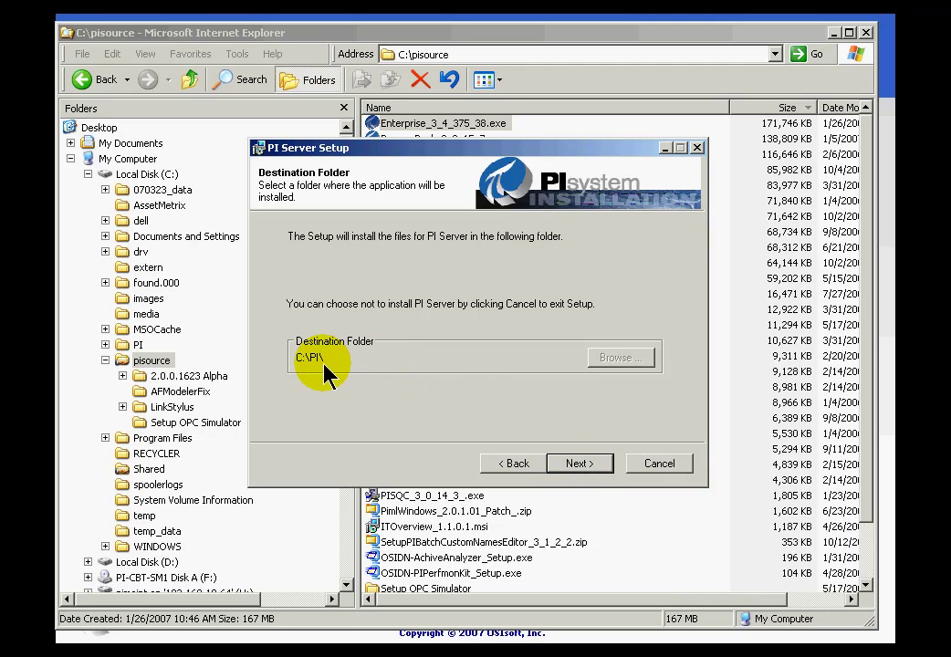
Step: Keep the C:\PI\ install folder and leave 'Auto start services?' unchecked
{"action": "left_click", "coordinate": [579, 465]}
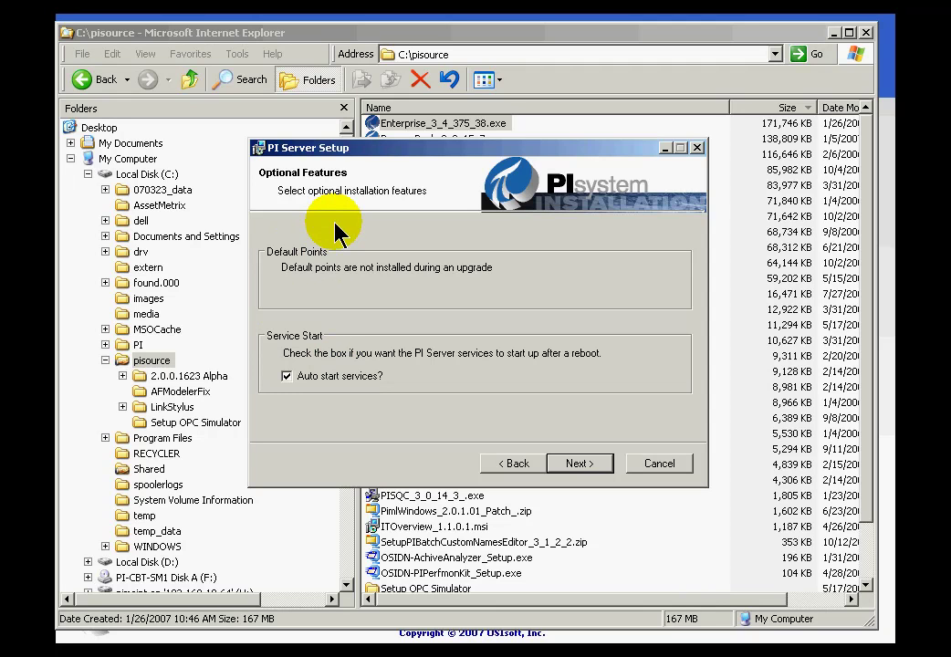
{"action": "left_click", "coordinate": [288, 379]}
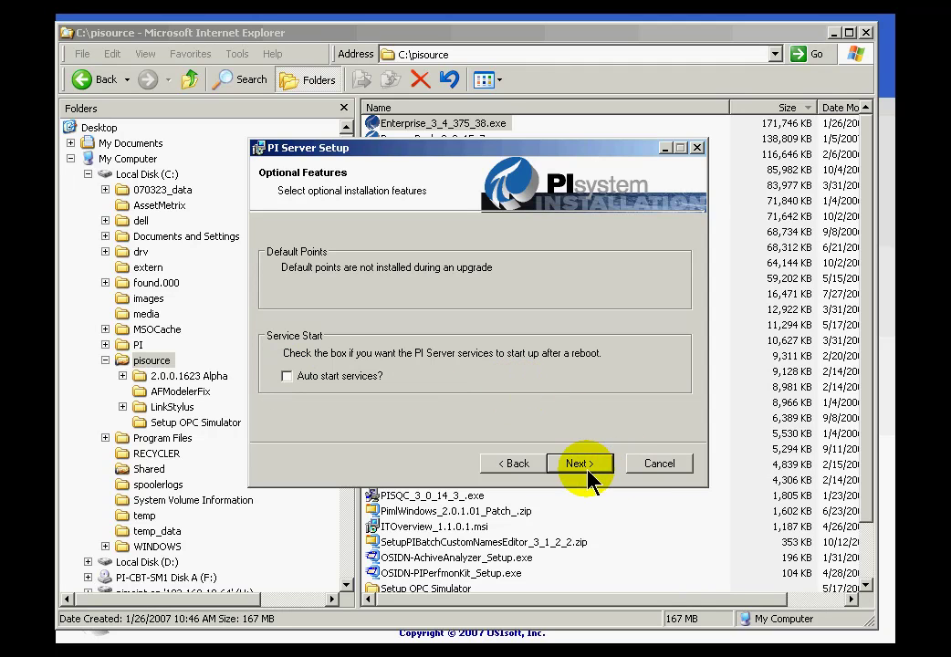
{"action": "left_click", "coordinate": [288, 380]}
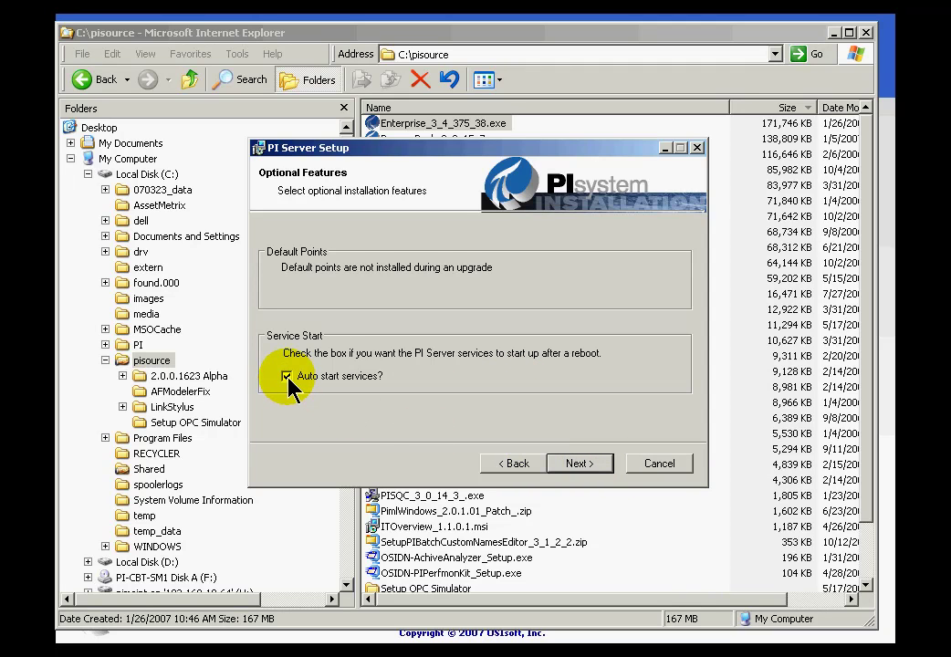
{"action": "left_click", "coordinate": [288, 377]}
{"action": "left_click", "coordinate": [287, 377]}
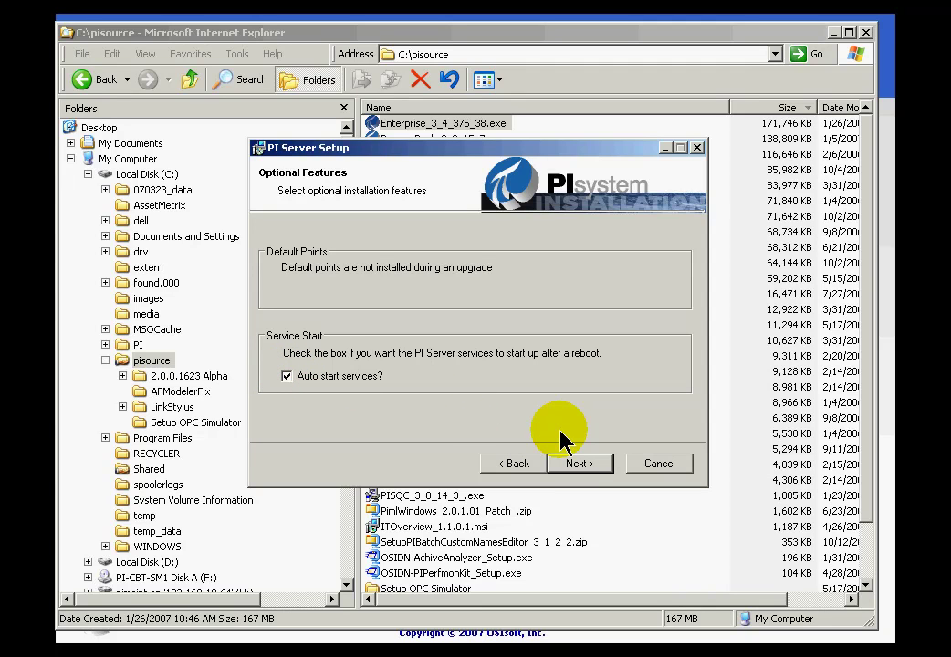
{"action": "left_click", "coordinate": [287, 377]}
{"action": "left_click", "coordinate": [288, 377]}
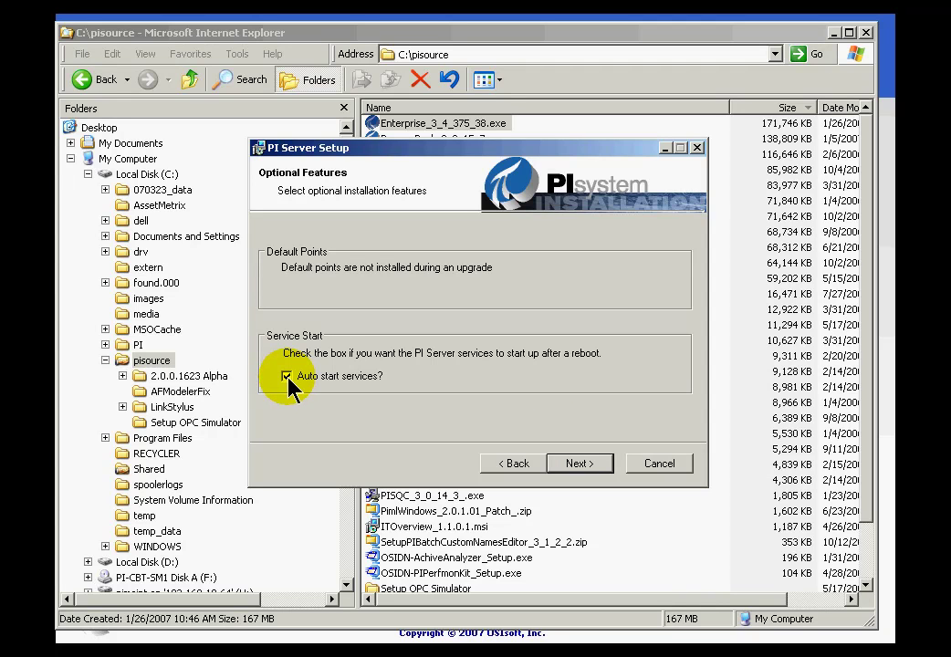
{"action": "left_click", "coordinate": [287, 377]}
{"action": "left_click", "coordinate": [581, 473]}
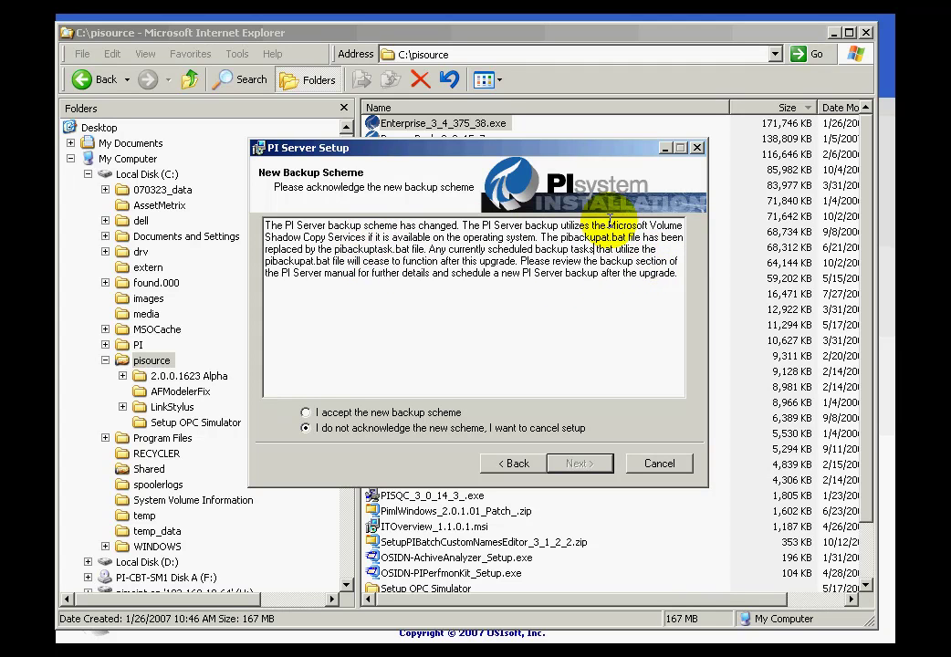
{"action": "left_click_drag", "start_coordinate": [608, 227], "coordinate": [366, 238]}
{"action": "left_click", "coordinate": [366, 237]}
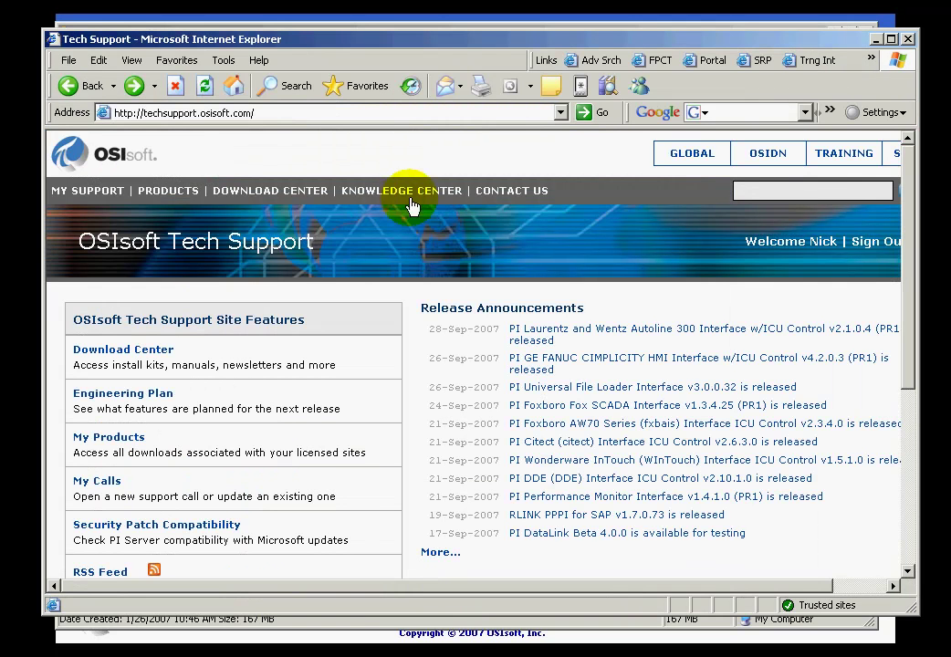
Step: Go through Download Center > Documentation to the User Manuals listing of 207 files
{"action": "mouse_move", "coordinate": [242, 196]}
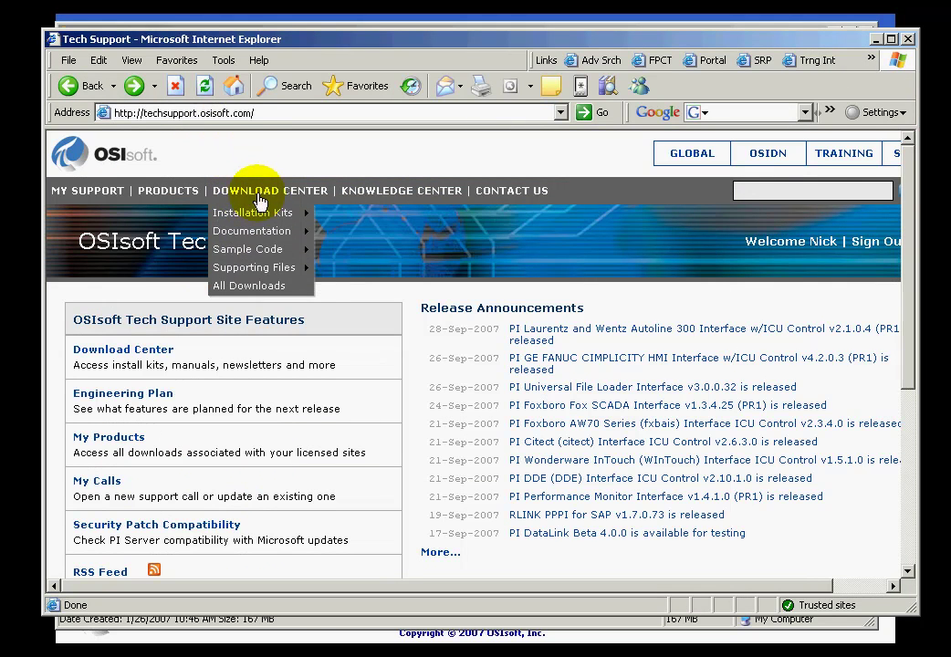
{"action": "mouse_move", "coordinate": [247, 231]}
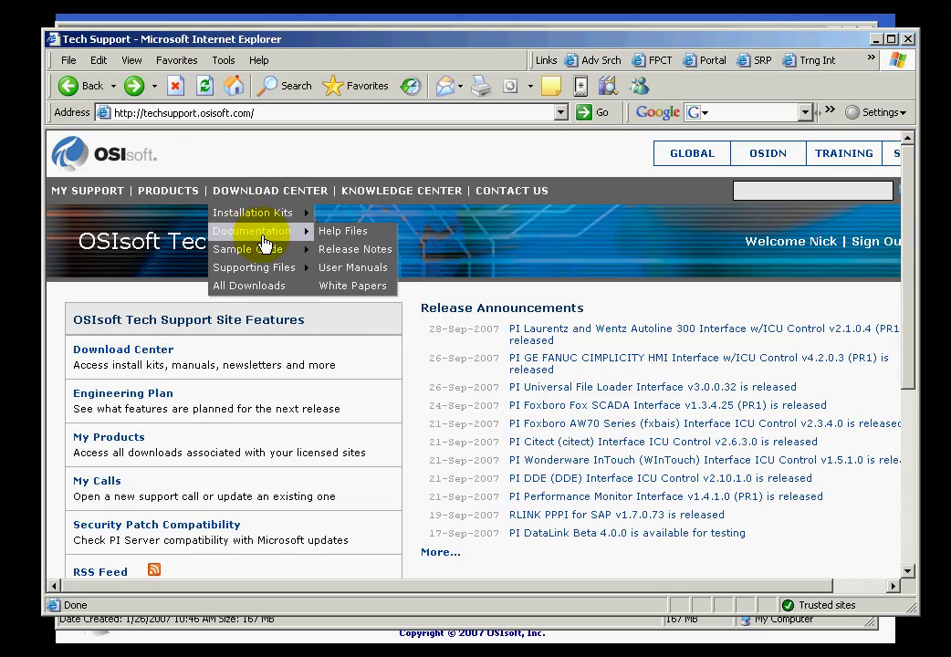
{"action": "left_click", "coordinate": [358, 269]}
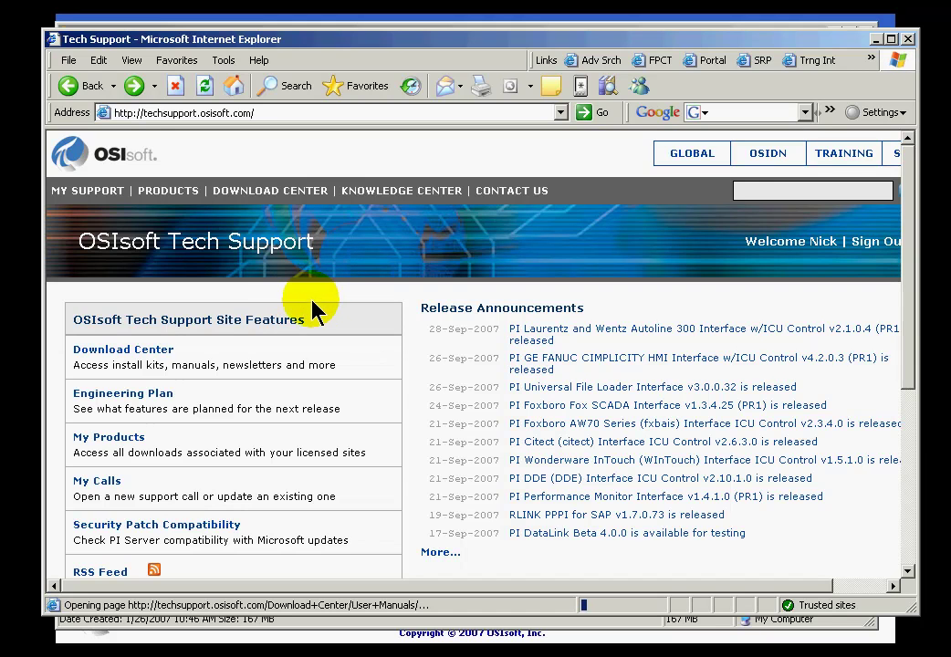
{"action": "mouse_move", "coordinate": [264, 188]}
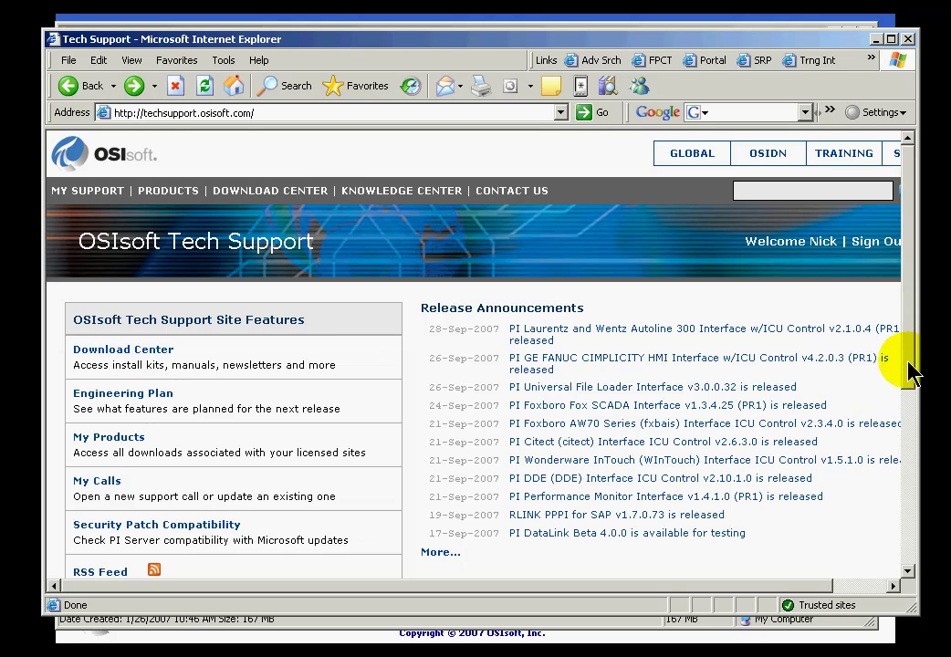
{"action": "mouse_move", "coordinate": [295, 207]}
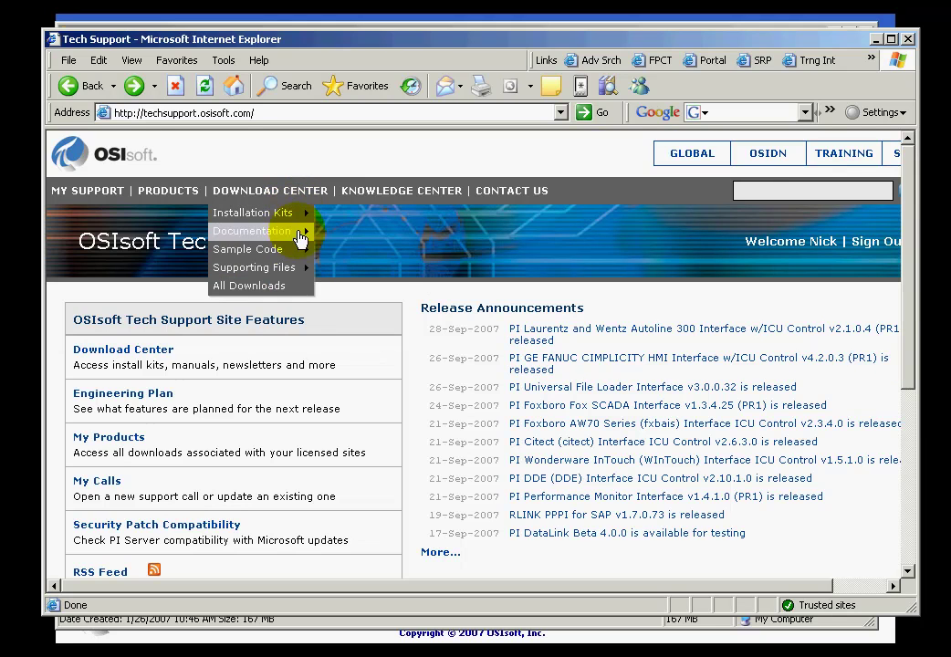
{"action": "left_click", "coordinate": [293, 231]}
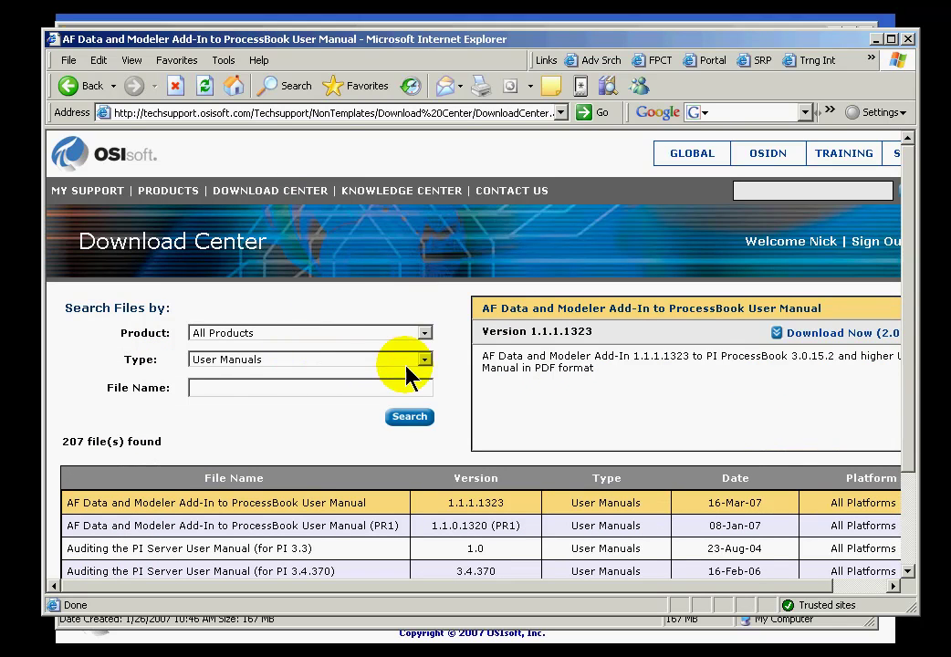
Step: Filter the downloads by Product to PI 3 Enterprise Server
{"action": "left_click", "coordinate": [424, 333]}
{"action": "left_click", "coordinate": [426, 399]}
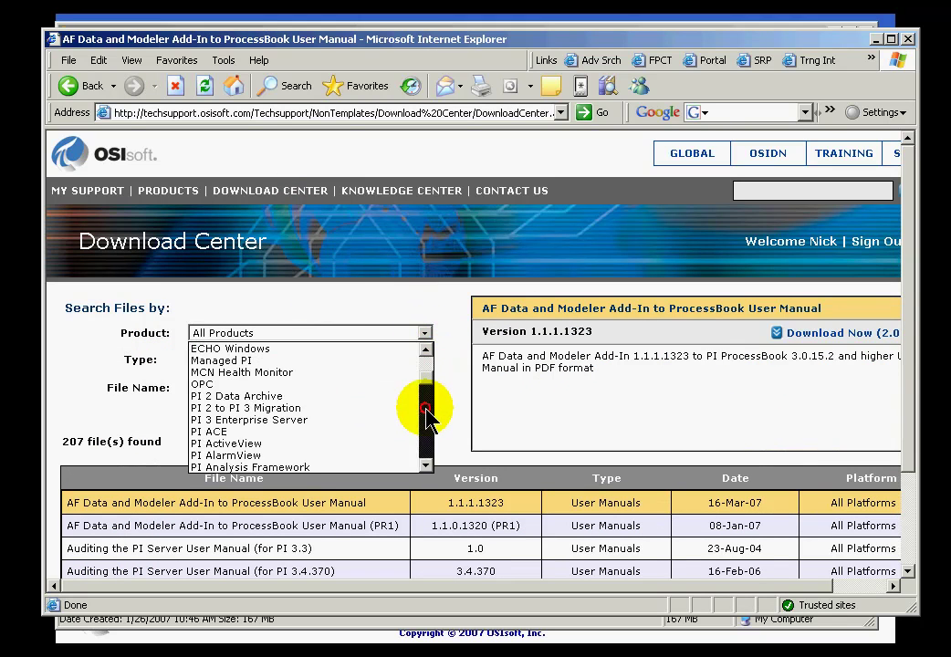
{"action": "left_click", "coordinate": [288, 421]}
Step: Search file name 'system management' and download the Introduction to PI System Management Guide
{"action": "left_click", "coordinate": [223, 388]}
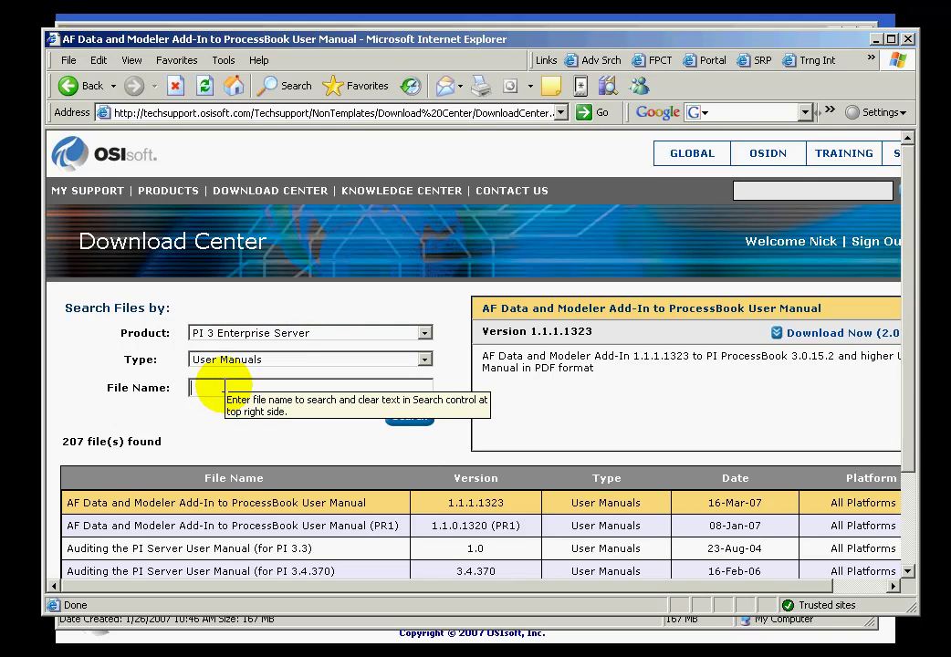
{"action": "type", "text": "system mana"}
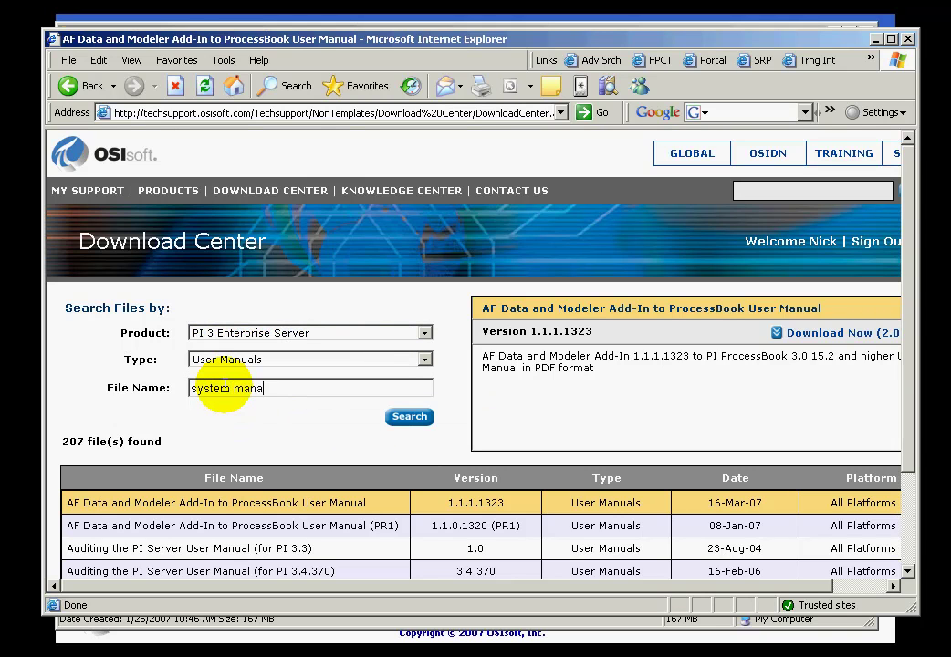
{"action": "type", "text": "gement"}
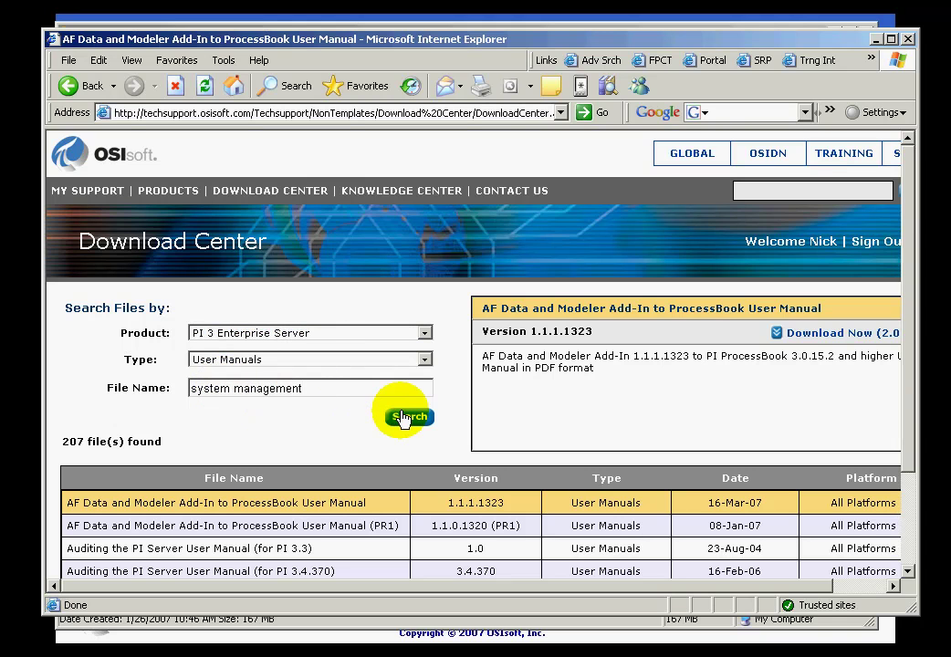
{"action": "left_click", "coordinate": [401, 418]}
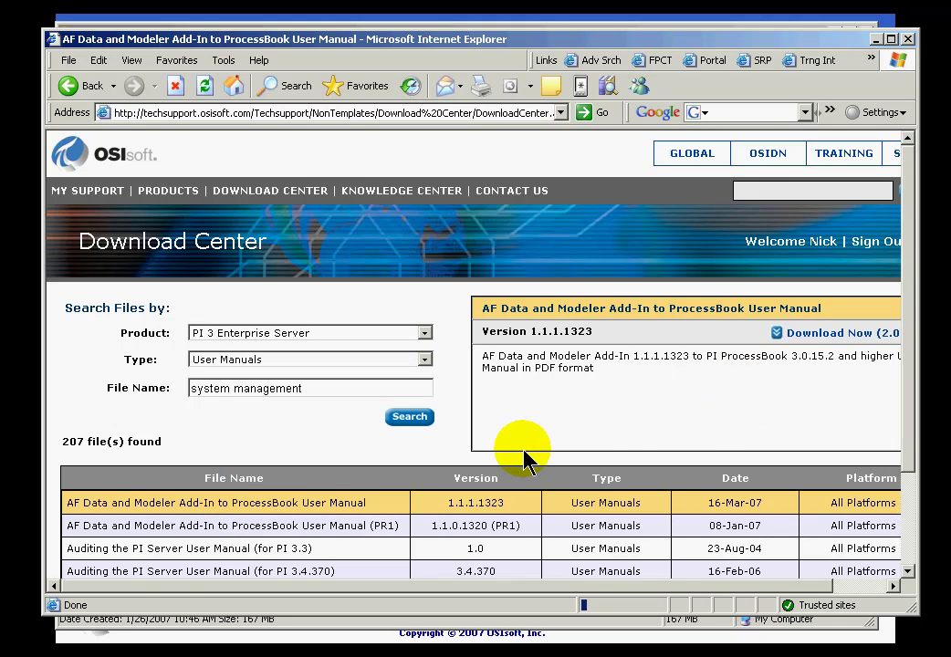
{"action": "left_click", "coordinate": [635, 508]}
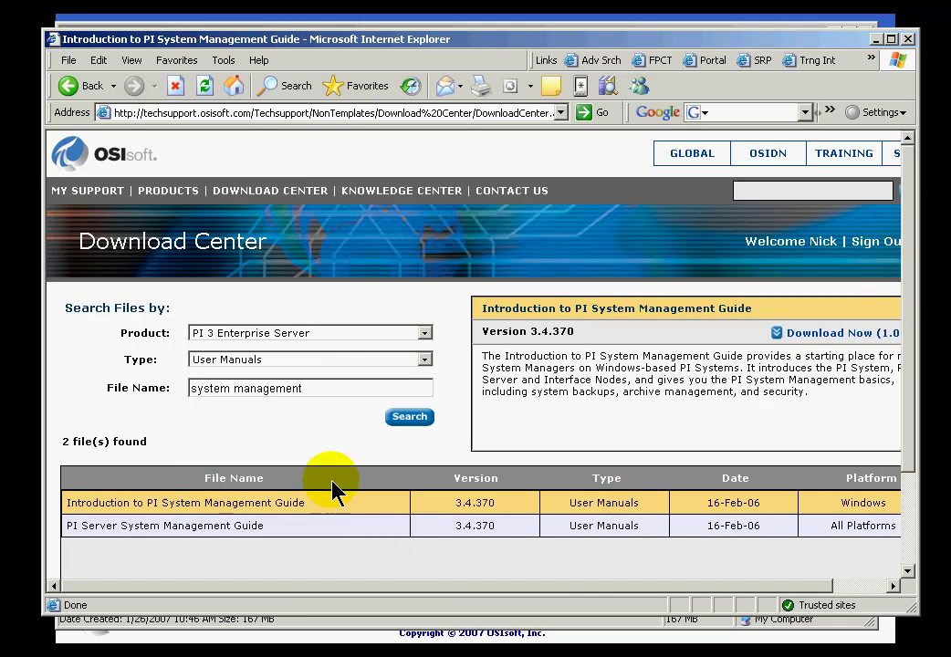
{"action": "left_click", "coordinate": [819, 336]}
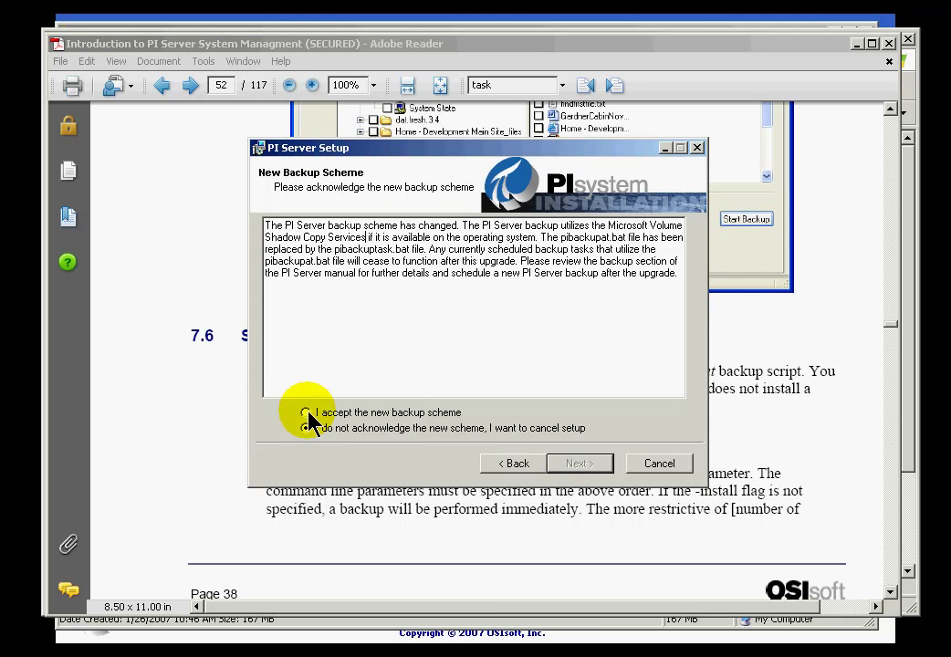
Step: Choose 'I accept the new backup scheme' and continue to Ready to Install
{"action": "left_click", "coordinate": [307, 414]}
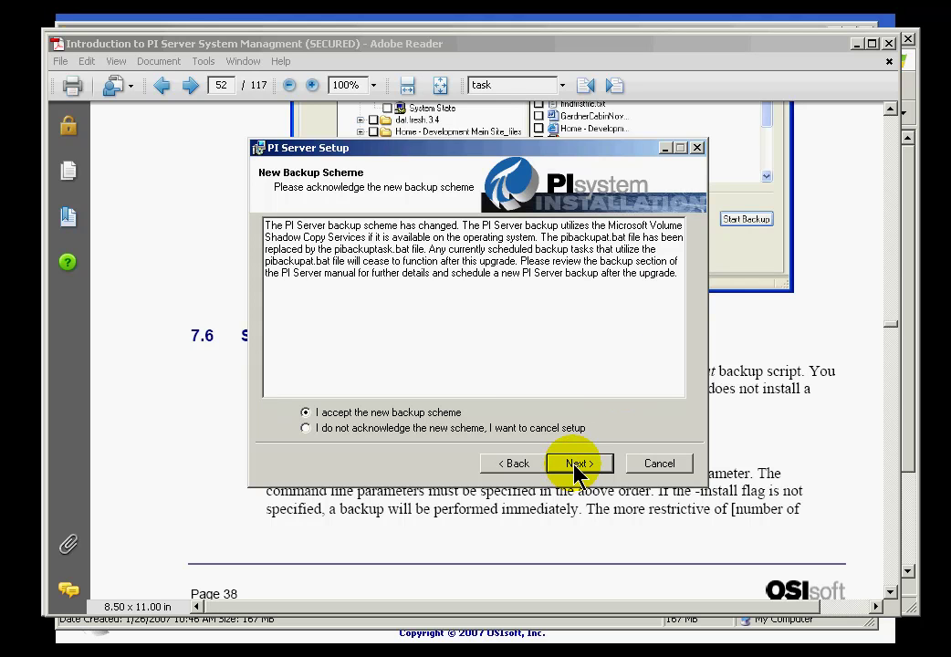
{"action": "left_click", "coordinate": [578, 466]}
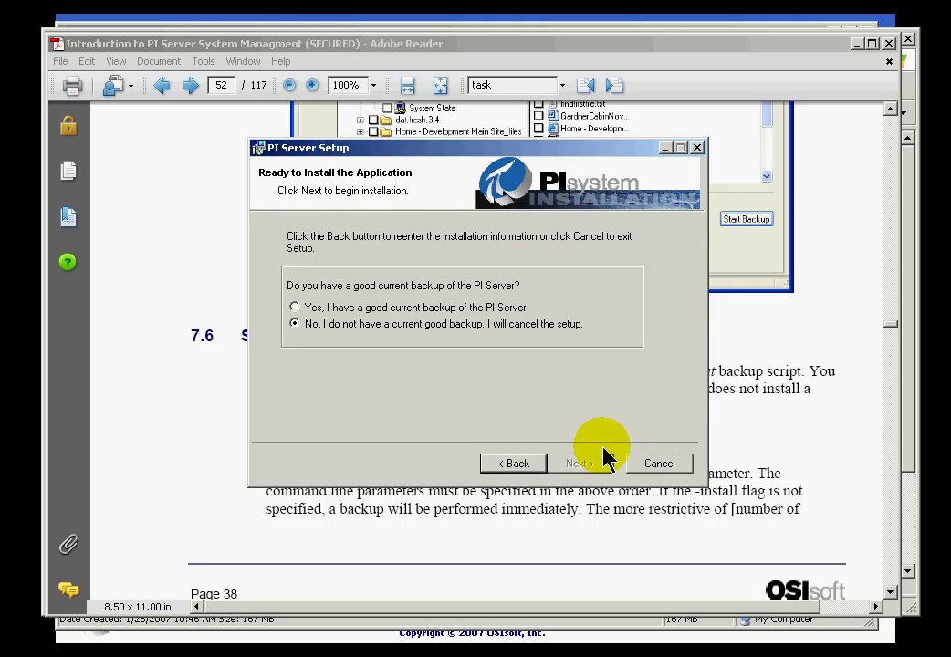
Step: Confirm 'Yes, I have a good current backup of the PI Server' and start the system update
{"action": "left_click", "coordinate": [295, 307]}
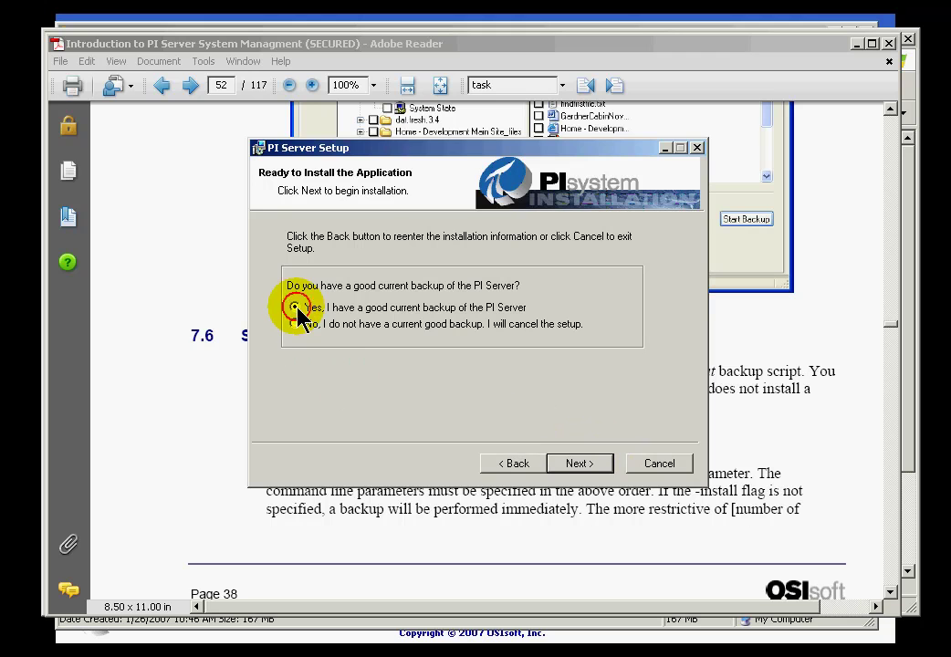
{"action": "left_click", "coordinate": [573, 465]}
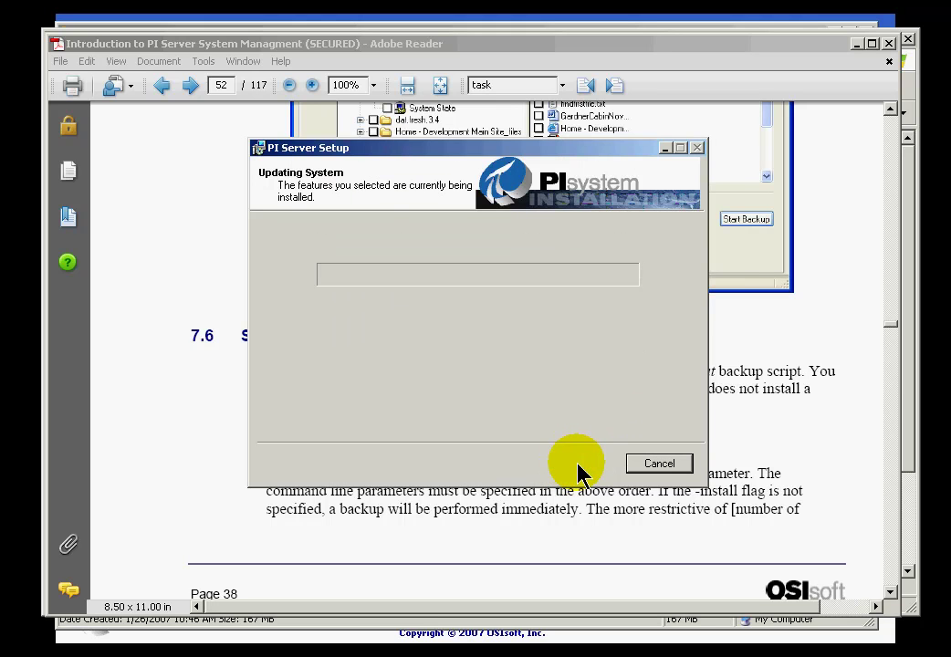